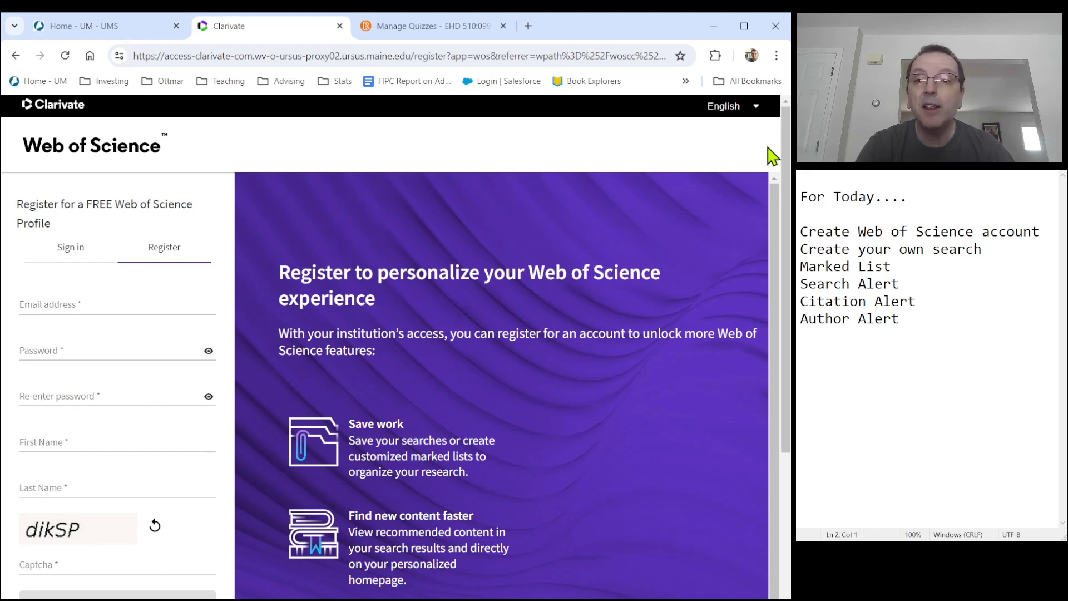
Look over the fields of the Web of Science registration form, then return to the document search page.
left_click_drag(779, 201, 772, 279)
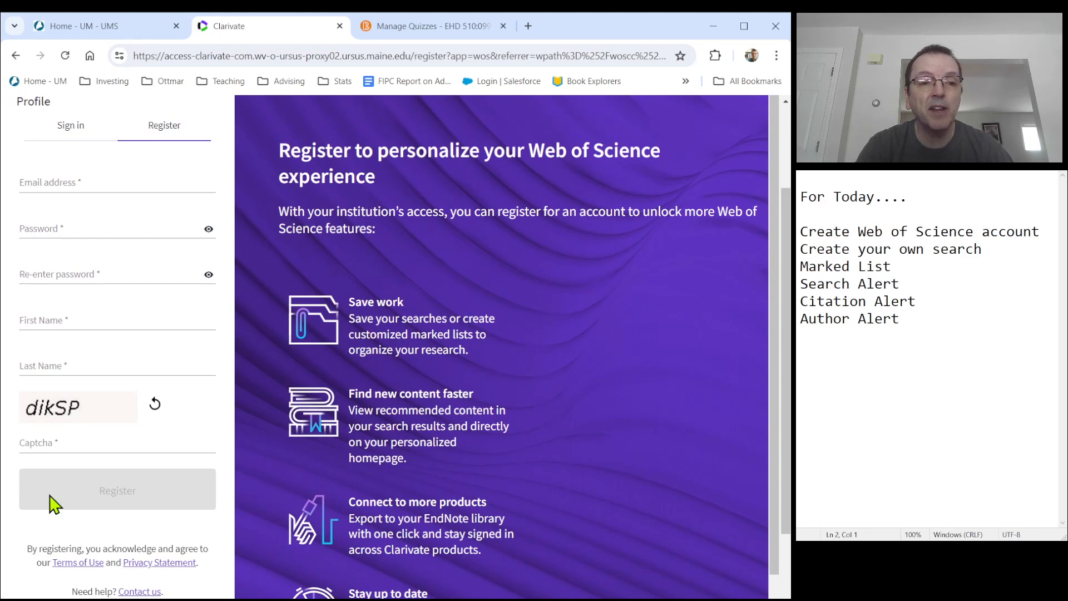
left_click_drag(782, 215, 778, 117)
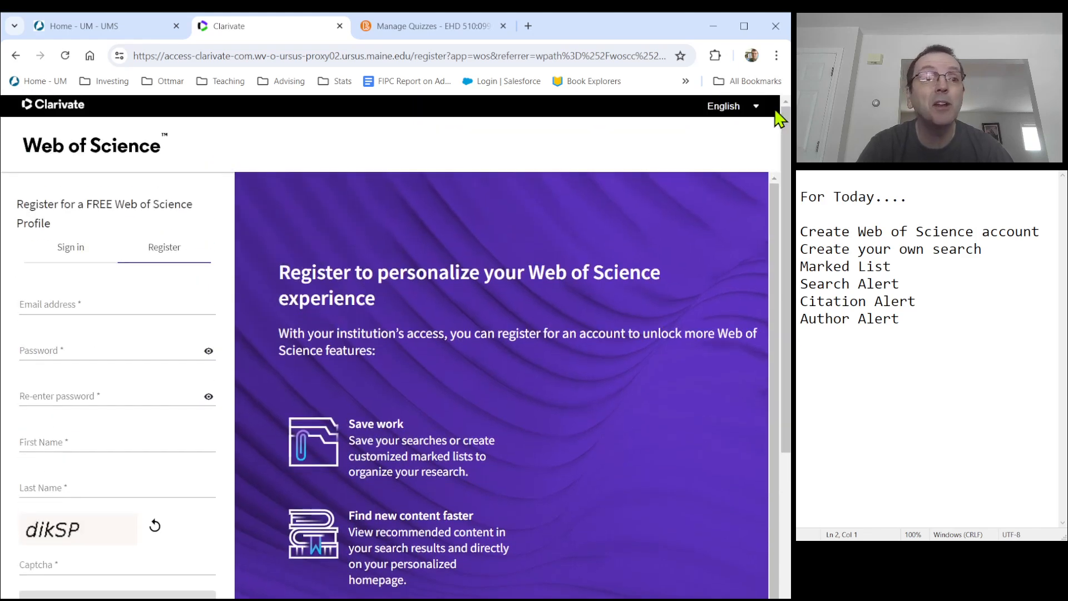
left_click(13, 60)
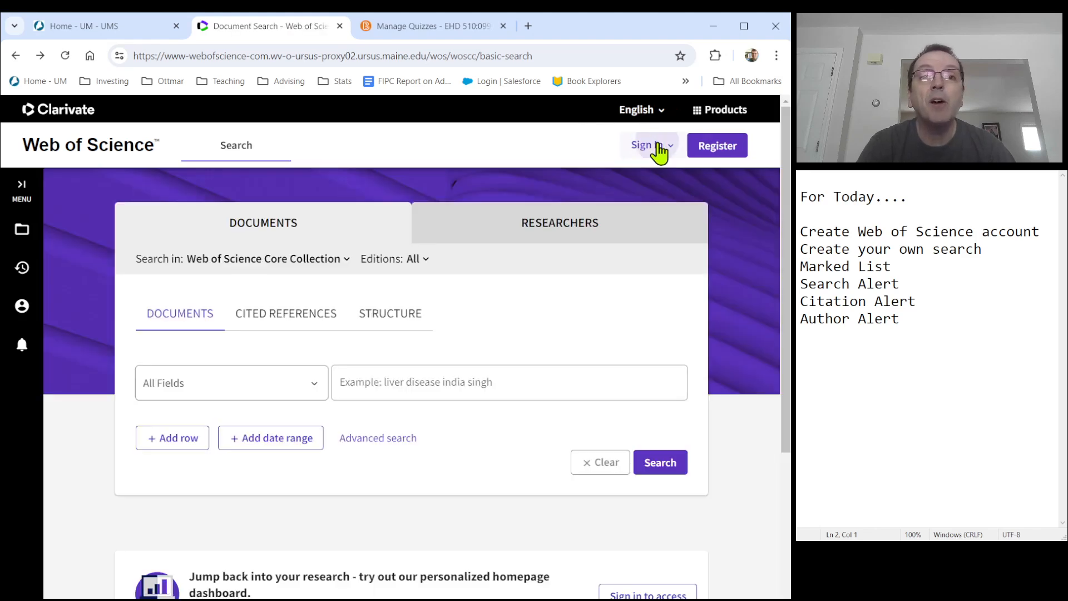
Sign in to Web of Science with the account's email address and password.
left_click(659, 145)
left_click(542, 170)
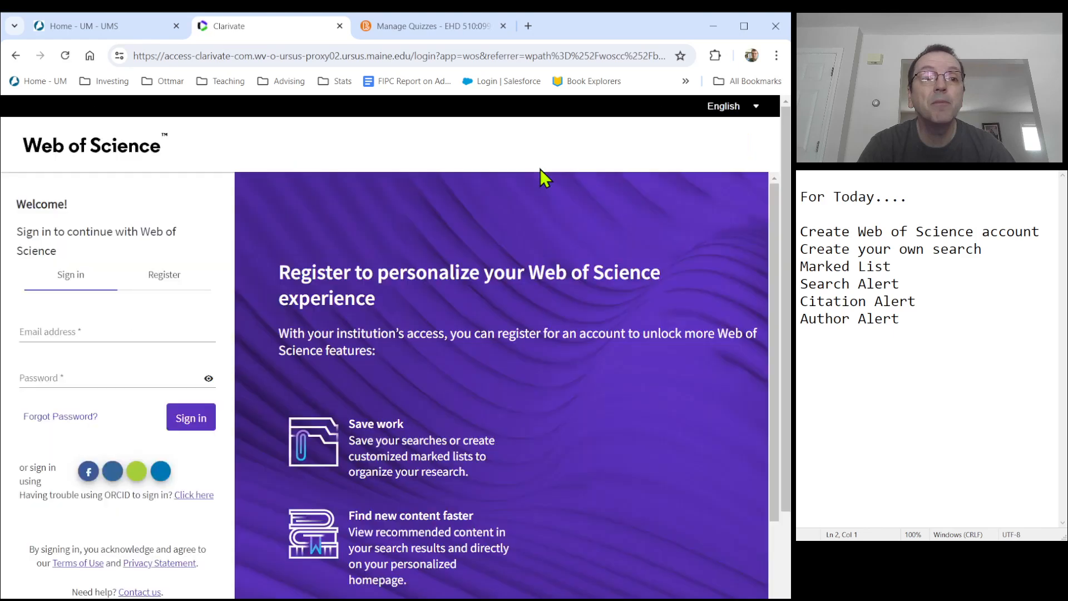
left_click(60, 329)
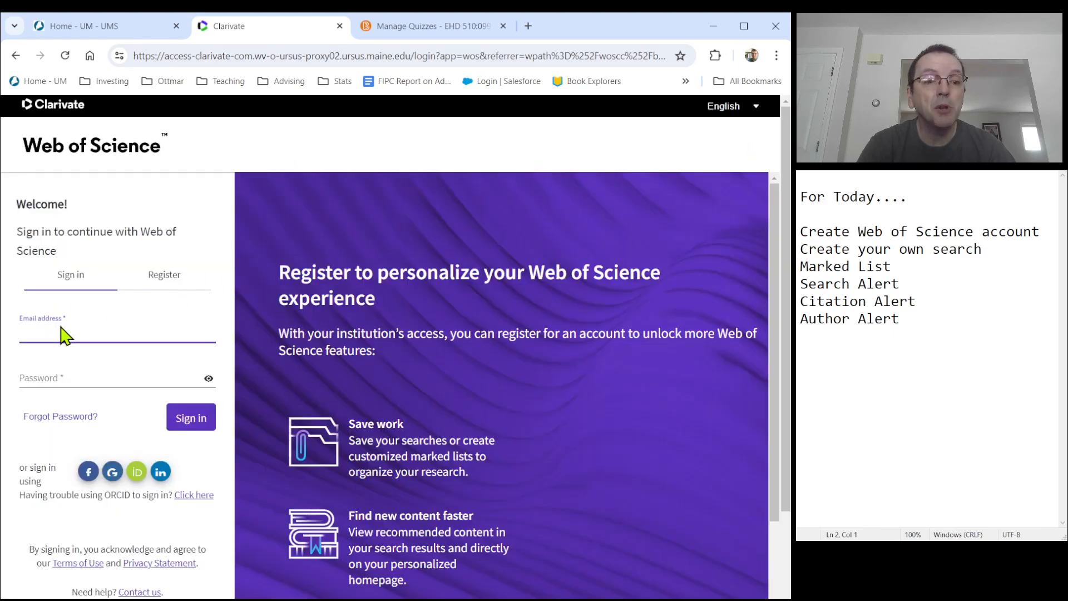
type("crai")
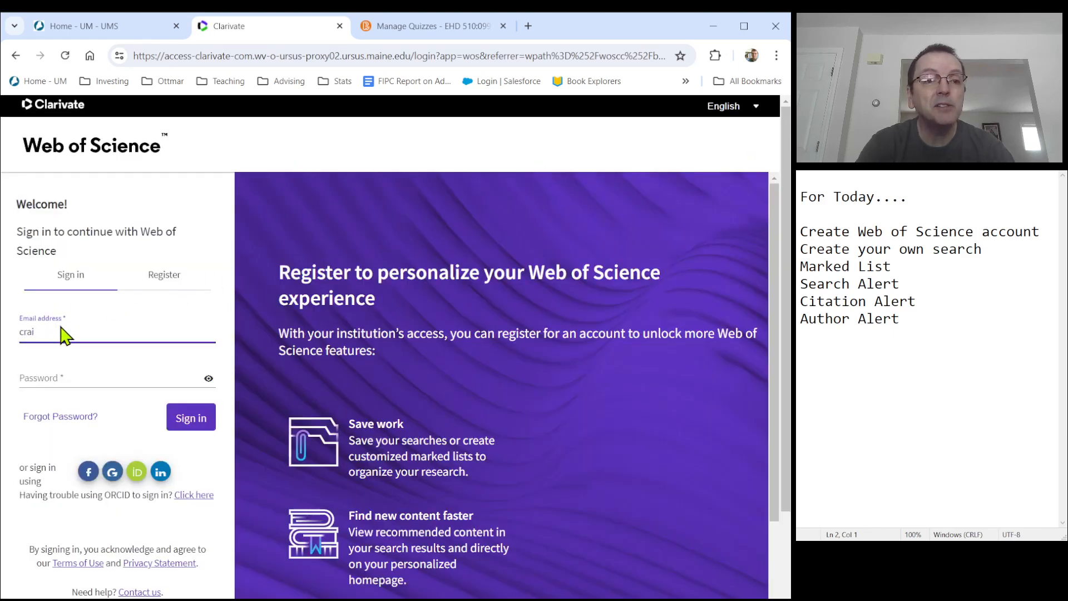
left_click(83, 350)
left_click(83, 380)
type("••••••••••")
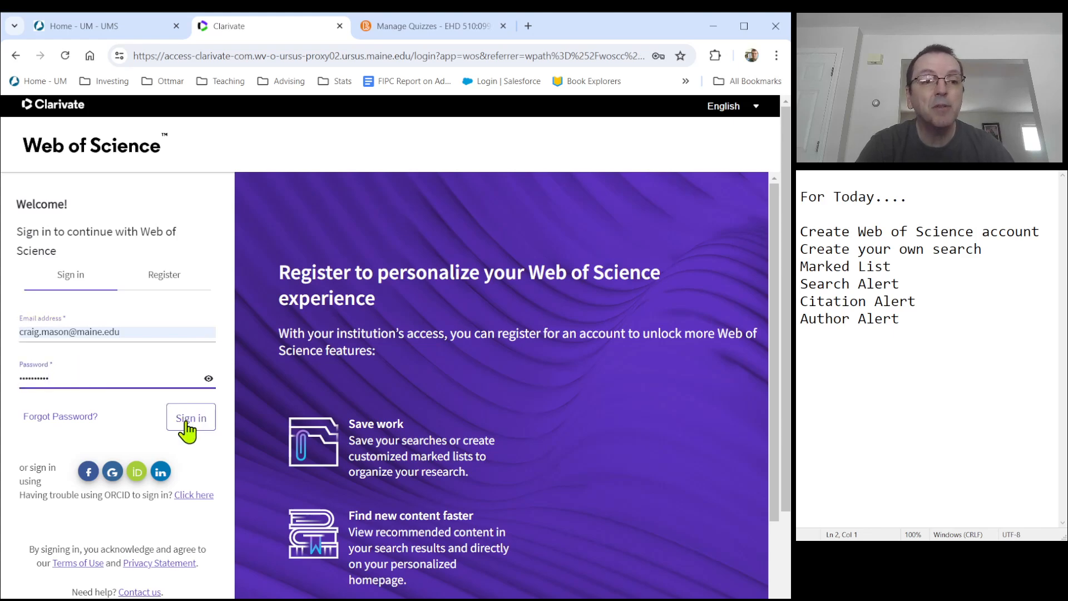
left_click(191, 427)
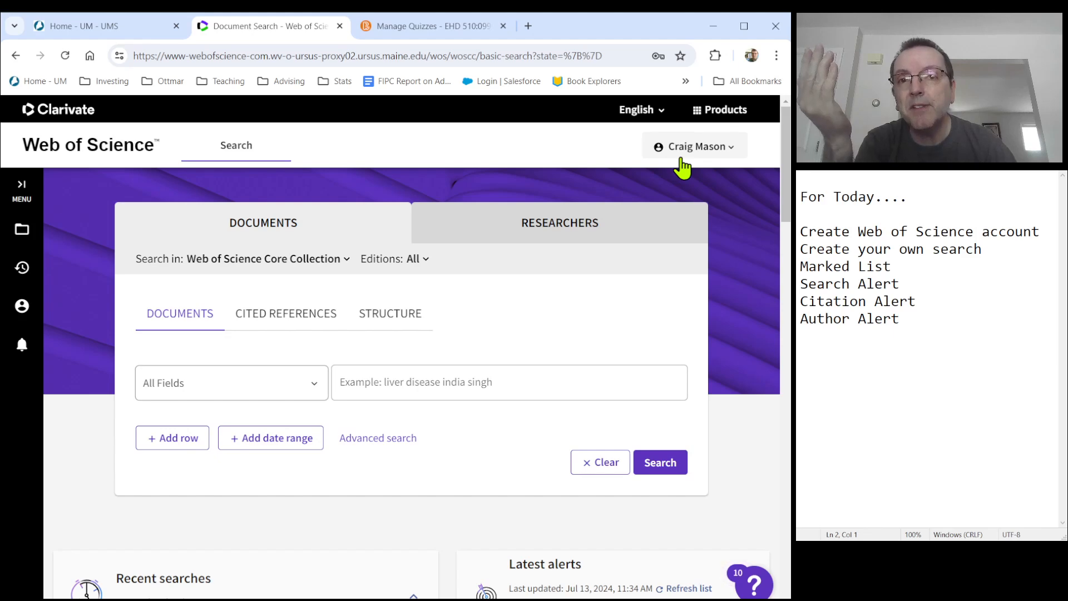
Search all fields of the Web of Science Core Collection for "reading and intervention and elementary".
left_click(429, 384)
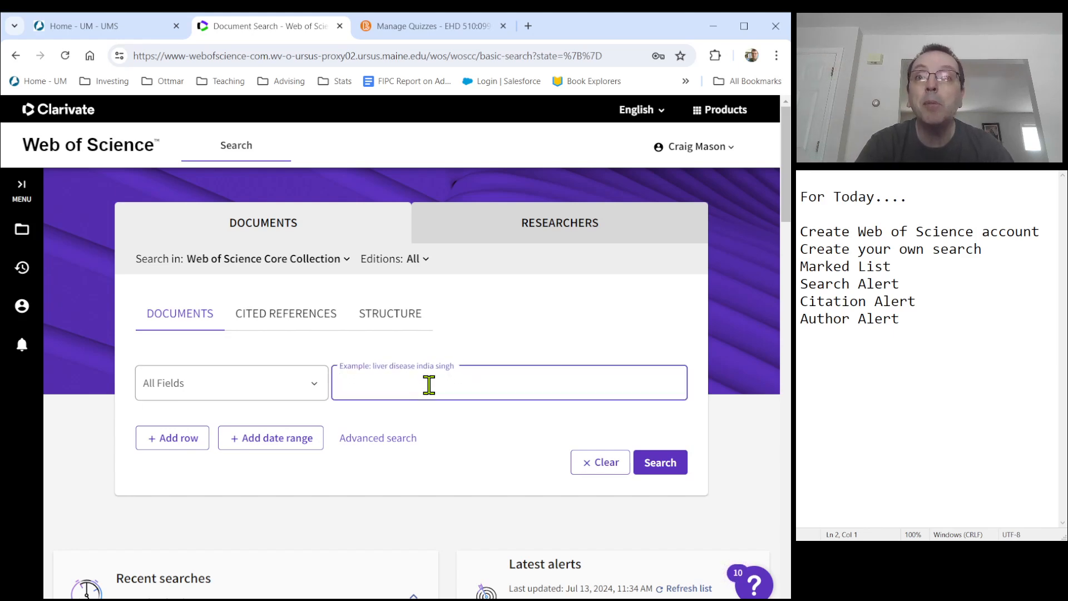
type("rea")
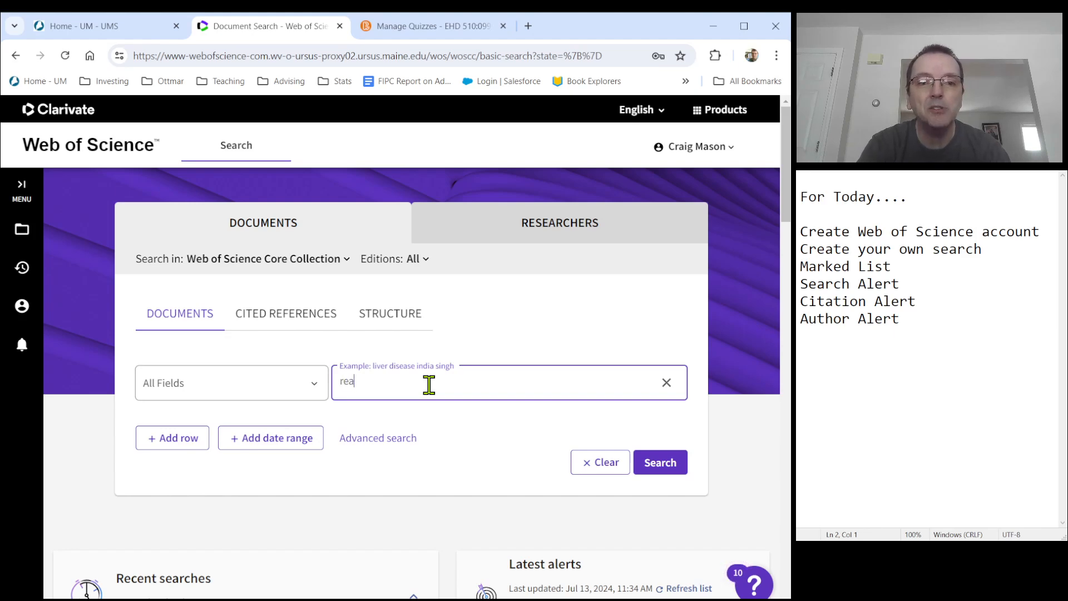
type("ding and intervention and elementary")
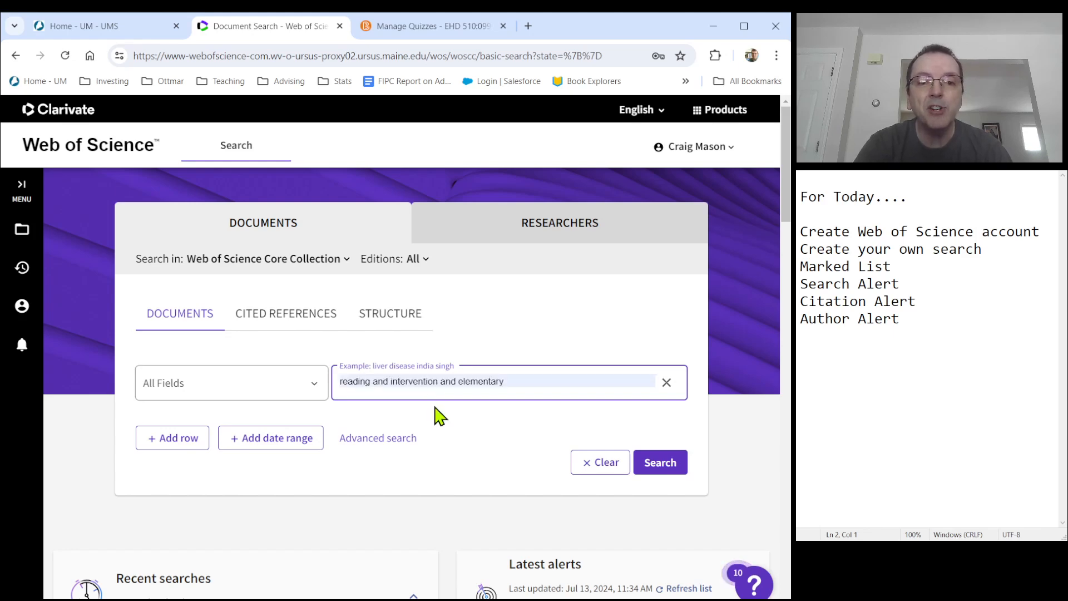
left_click(435, 416)
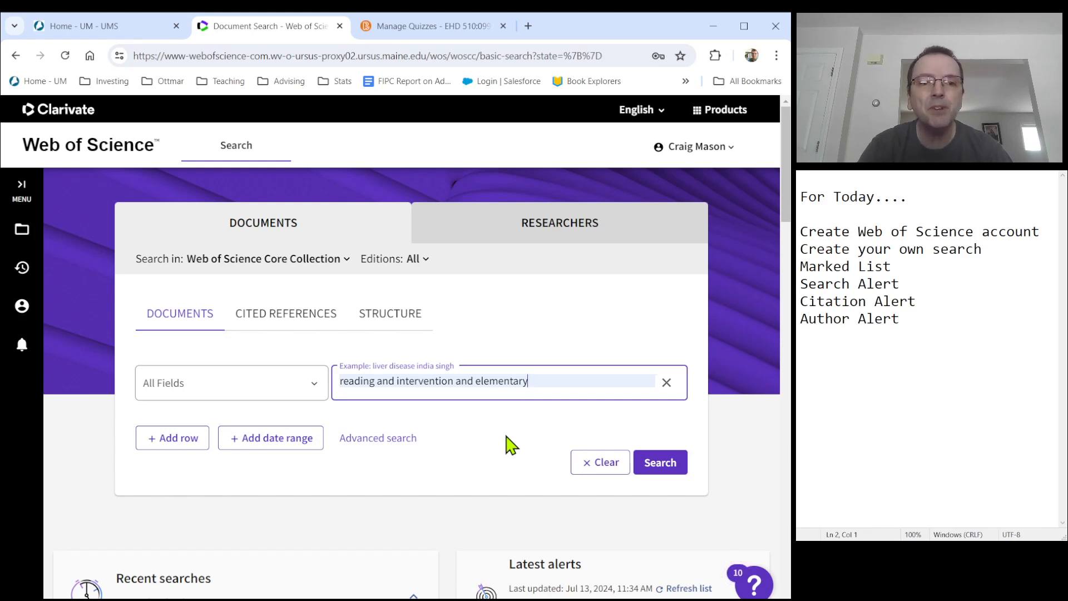
left_click(657, 467)
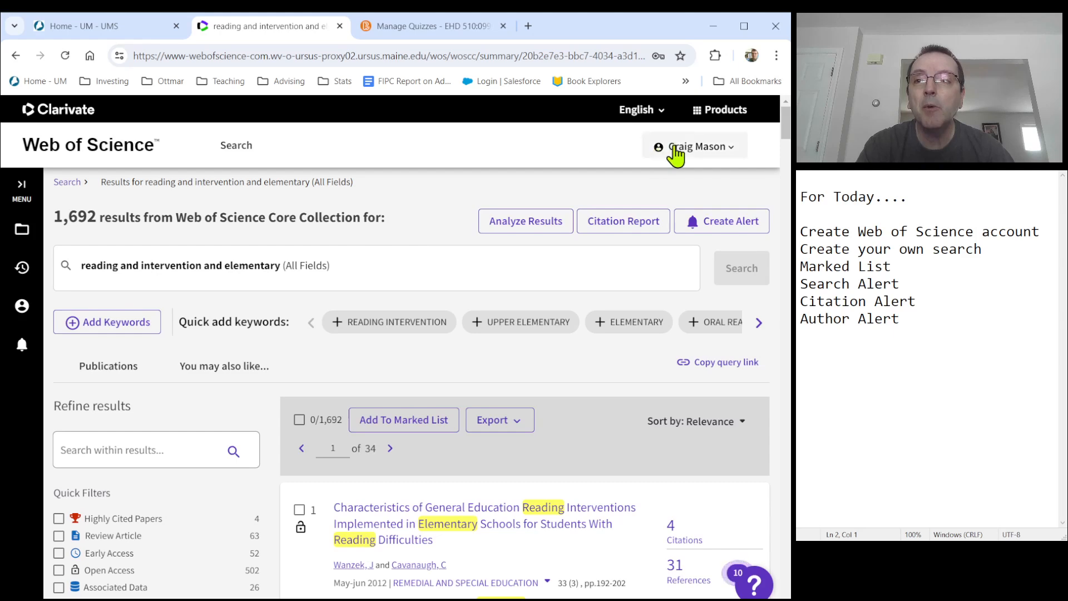
Select records 1, 2, 5 and 7 in the search results.
left_click_drag(784, 134, 786, 146)
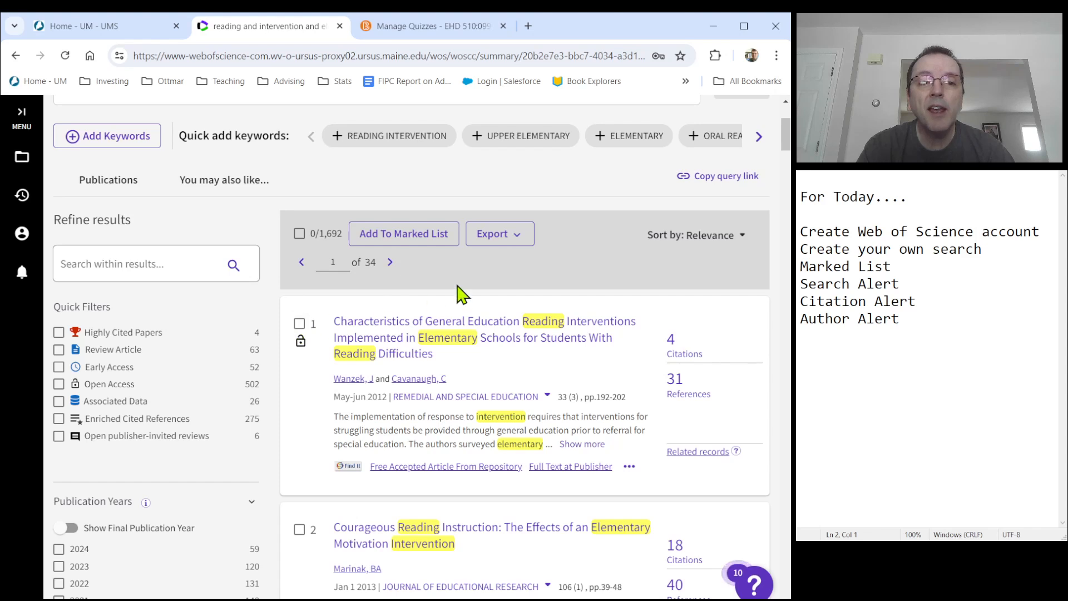
left_click_drag(786, 139, 786, 151)
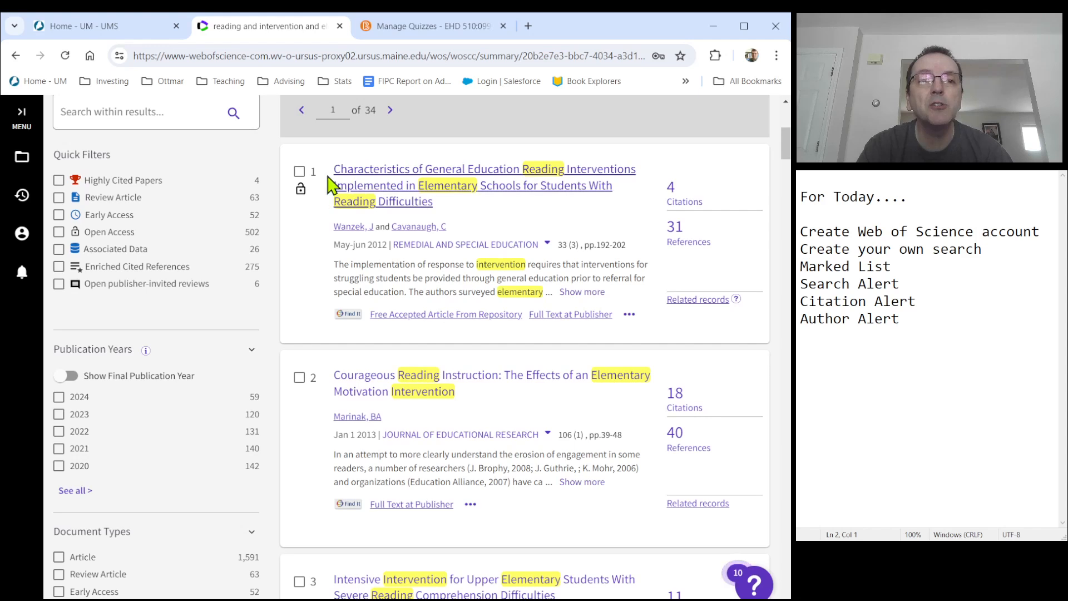
left_click(299, 174)
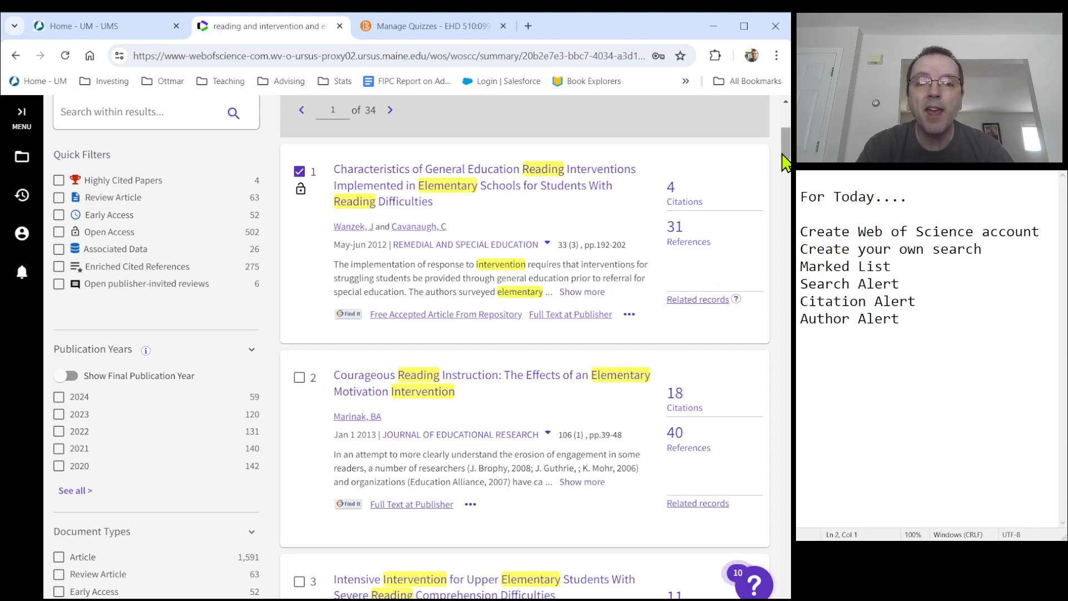
scroll(784, 167, "down", 2)
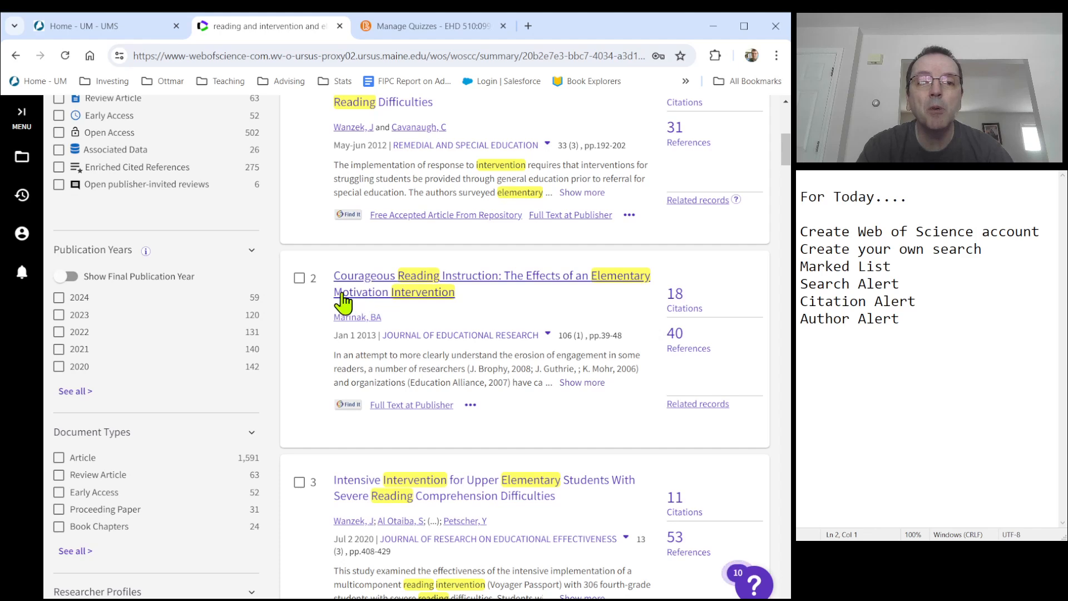
left_click(299, 278)
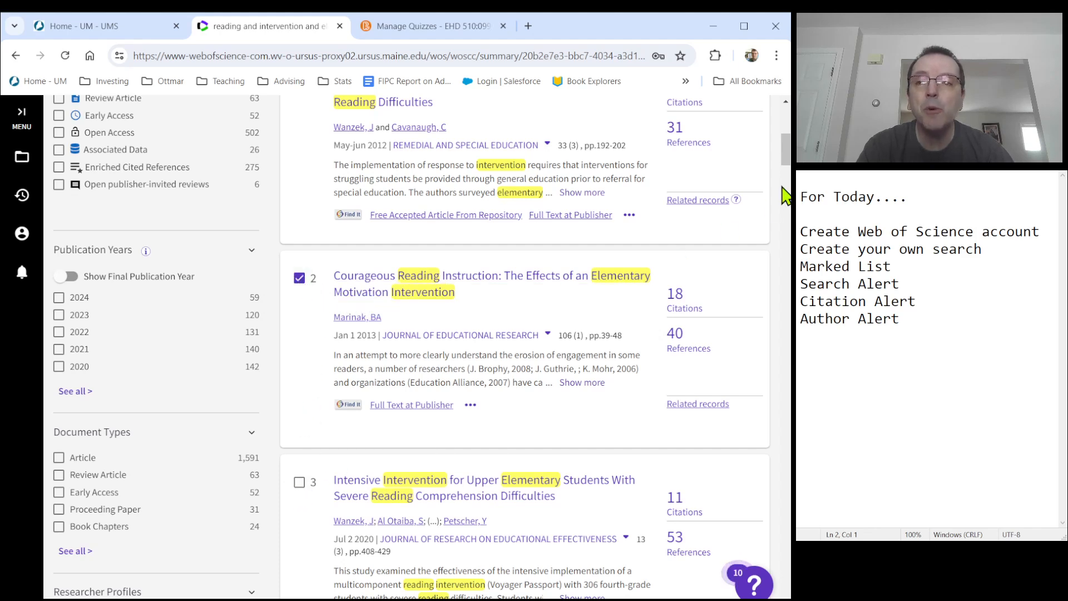
left_click_drag(785, 166, 784, 196)
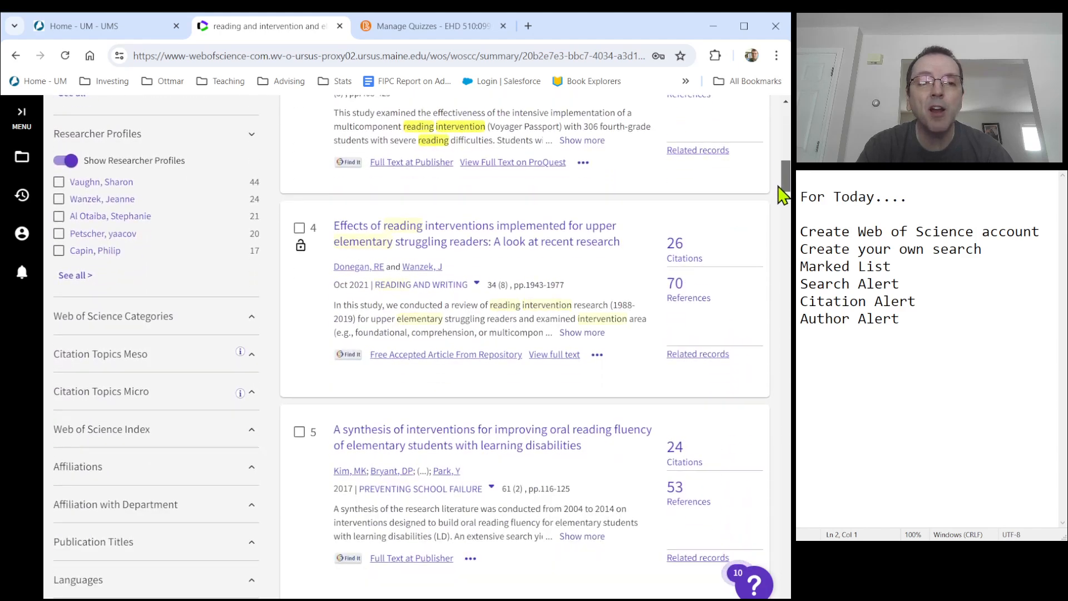
left_click(300, 432)
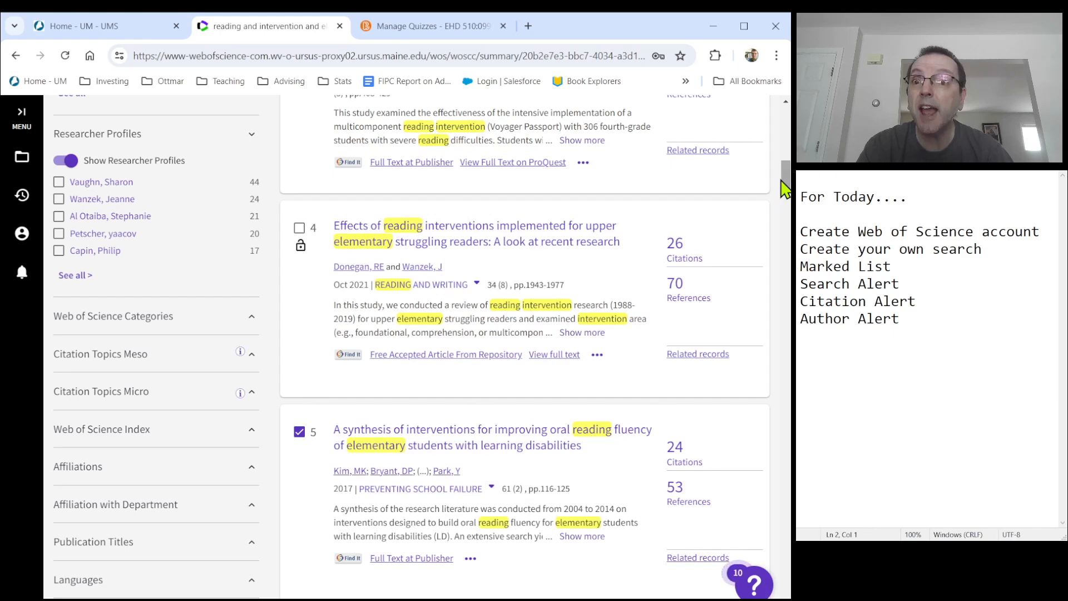
left_click_drag(786, 170, 784, 207)
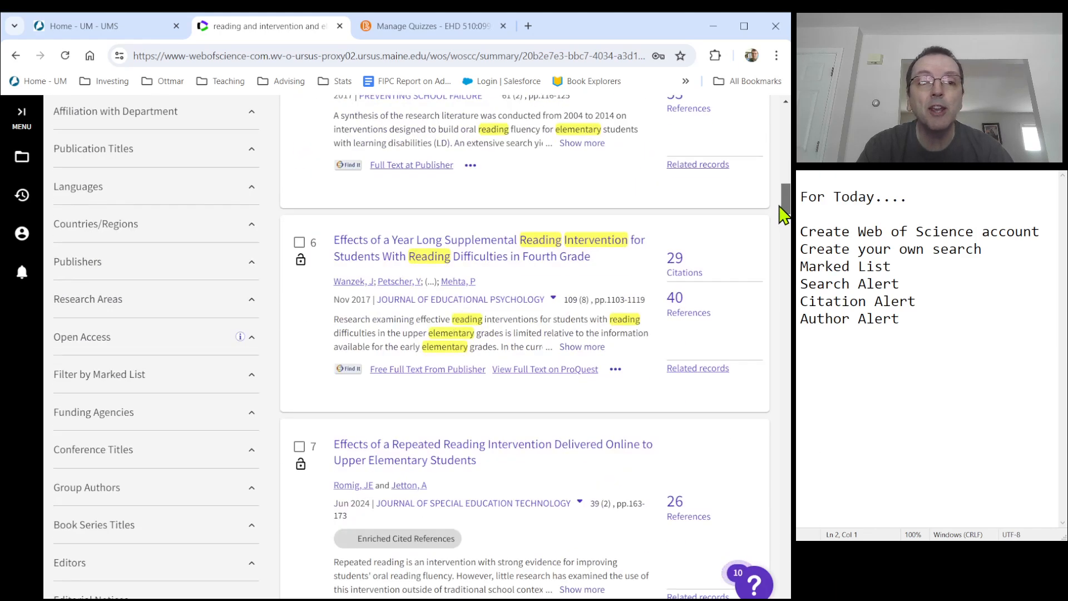
left_click(299, 447)
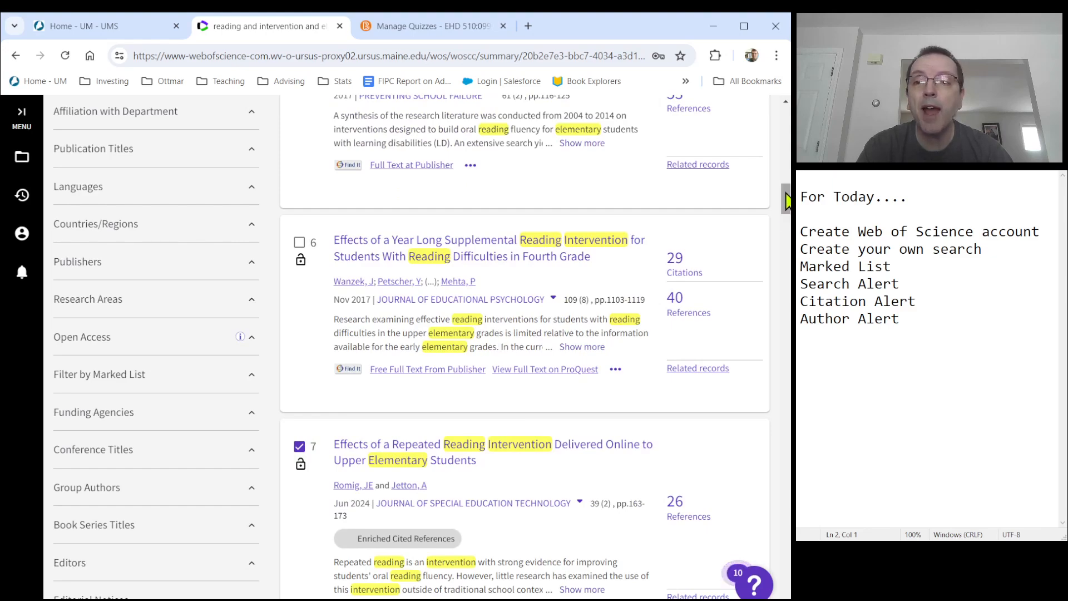
Create a new marked list named "Reading Interventions - Elementary" from the selected records and dismiss the notification.
left_click_drag(786, 200, 785, 111)
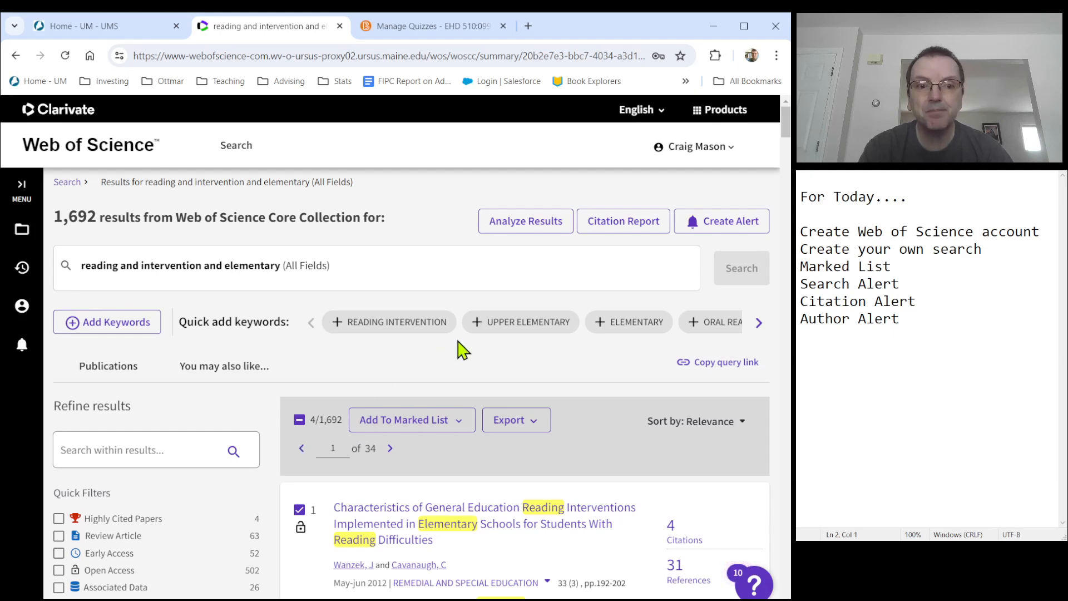
left_click_drag(787, 126, 786, 142)
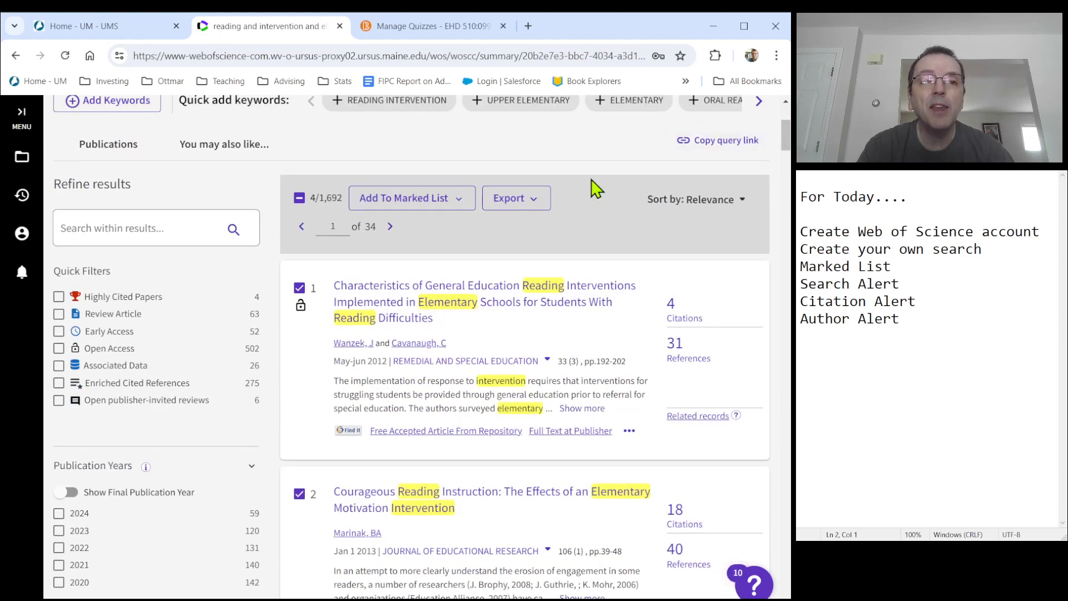
left_click(417, 212)
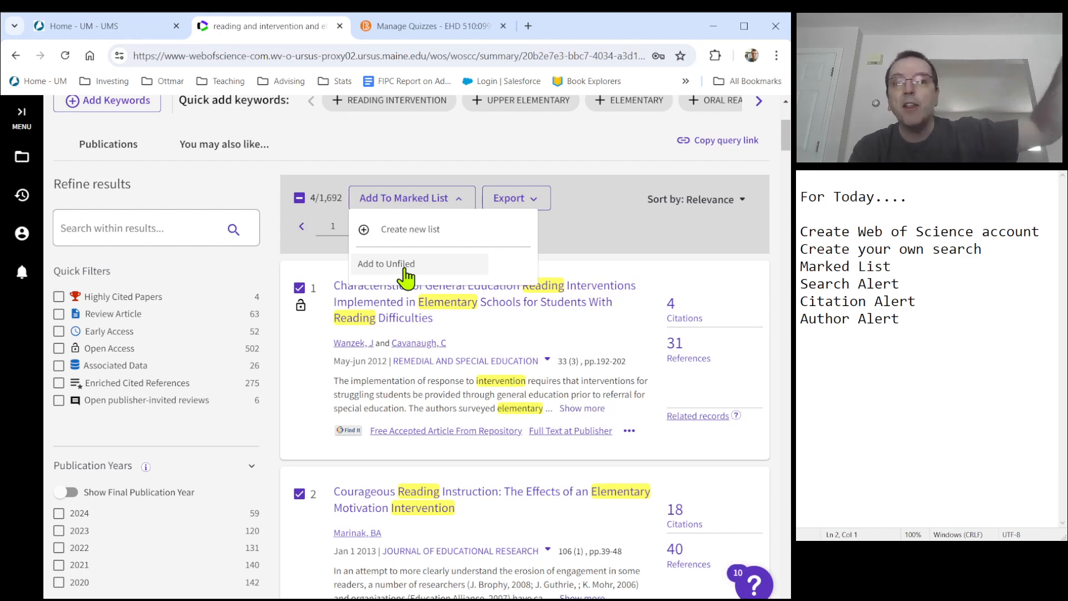
left_click(411, 234)
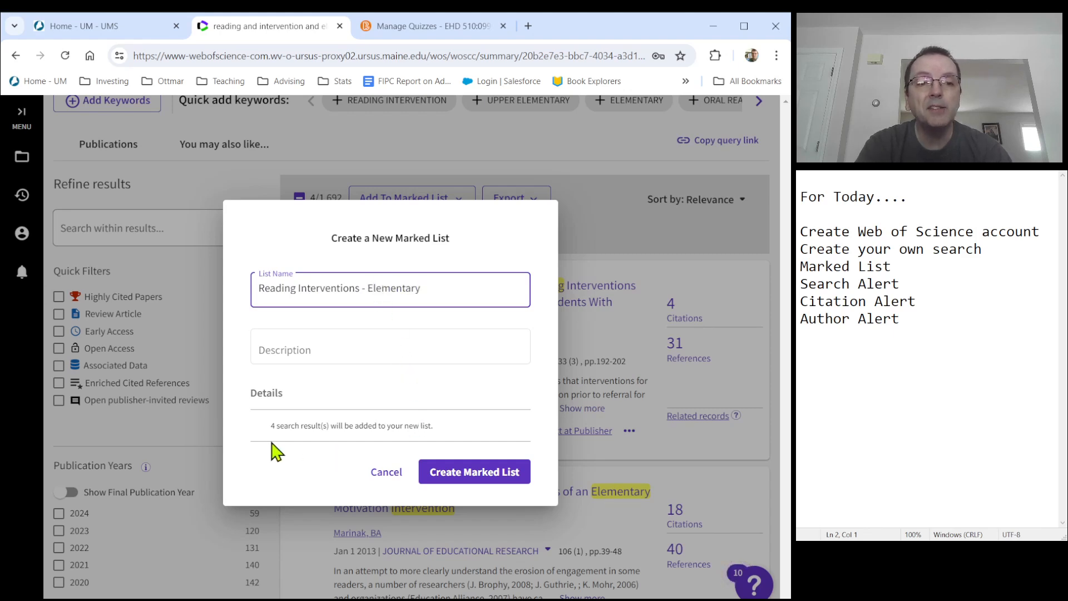
left_click(472, 483)
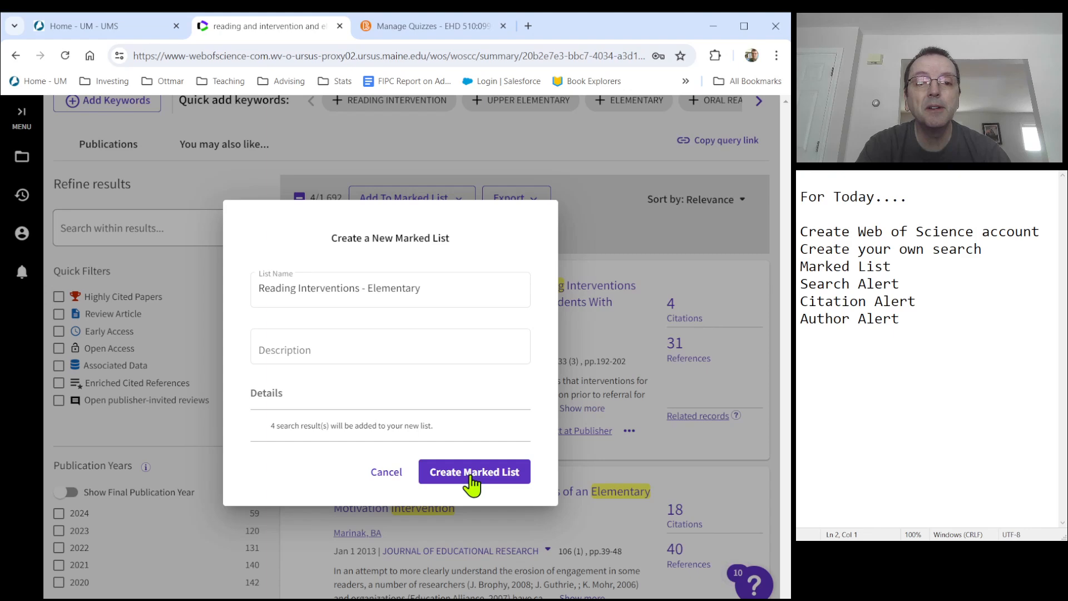
left_click(472, 483)
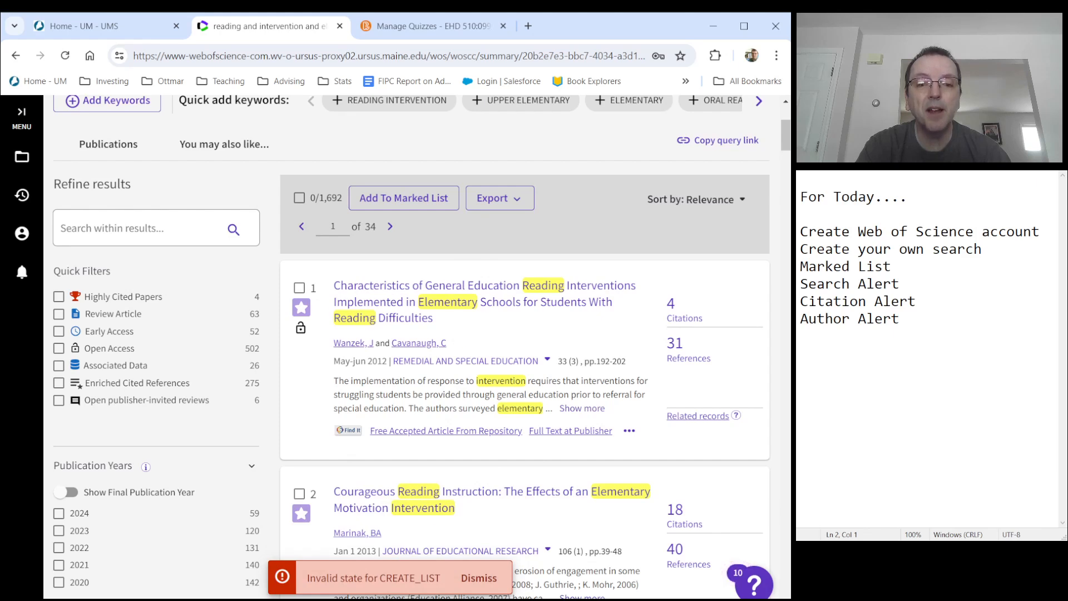
left_click(479, 578)
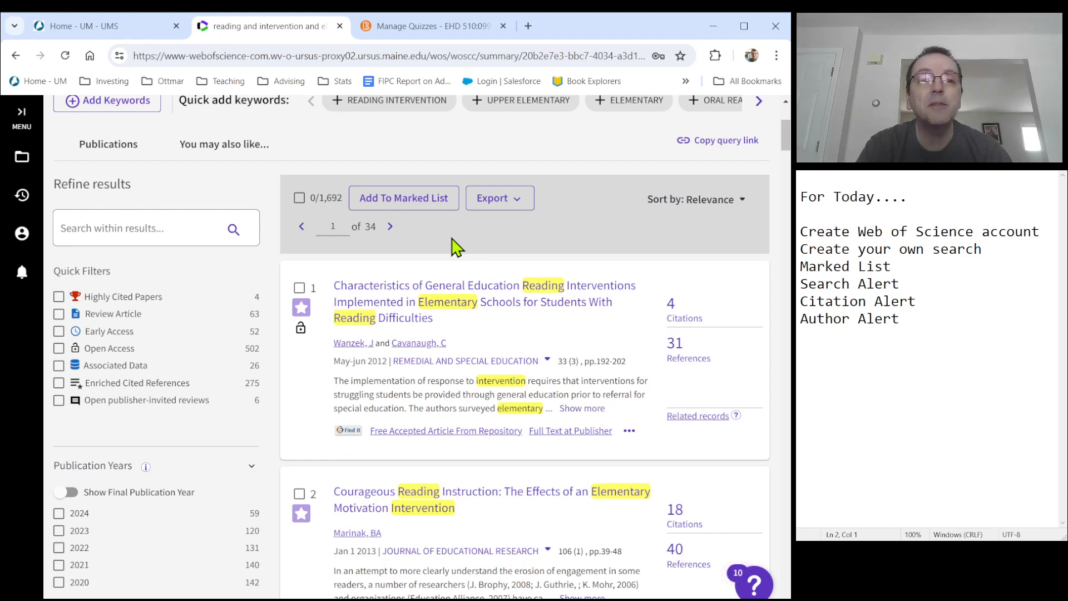
Select all records on the first results page and add them to the existing Reading Interventions marked list.
left_click(429, 203)
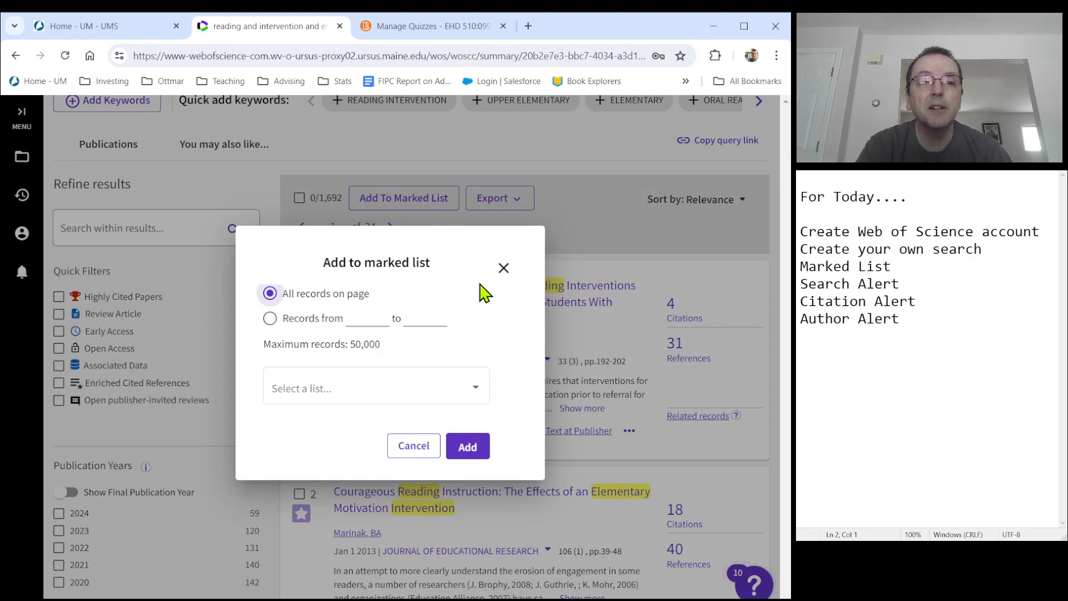
left_click(422, 451)
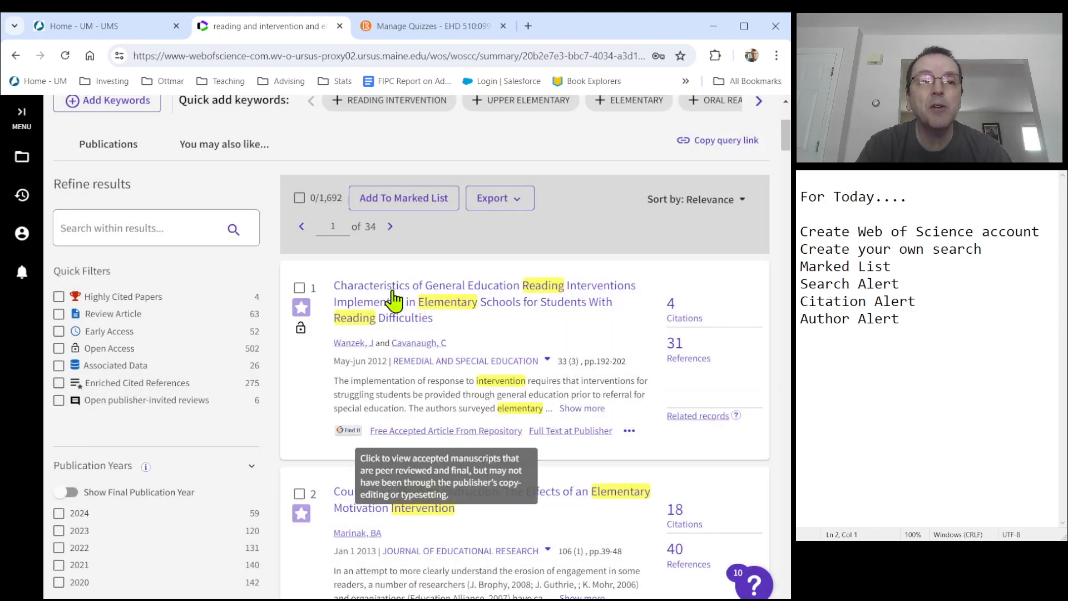
left_click(299, 198)
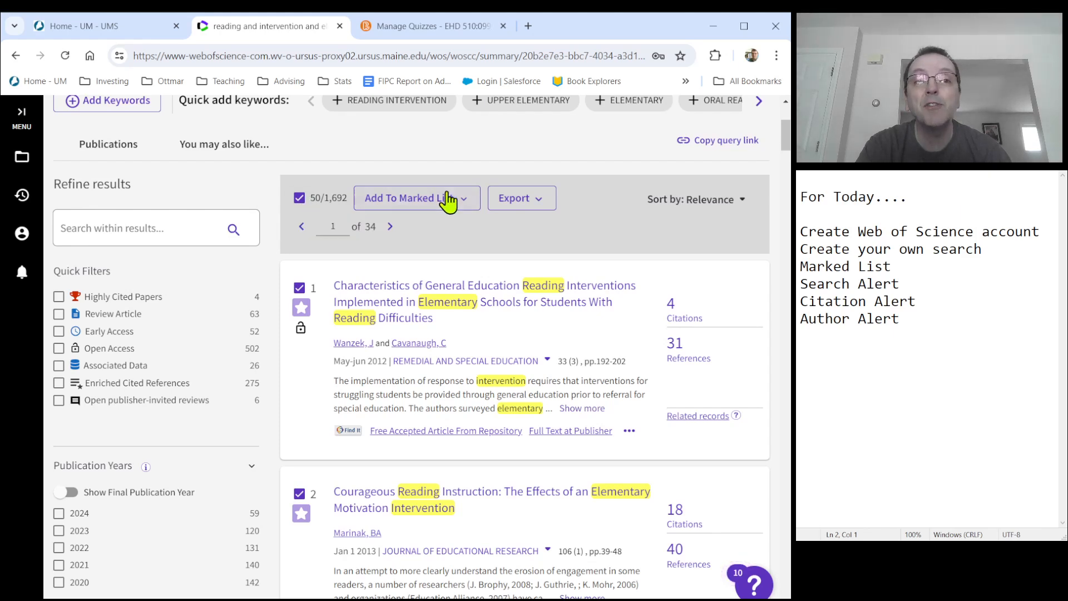
left_click(469, 204)
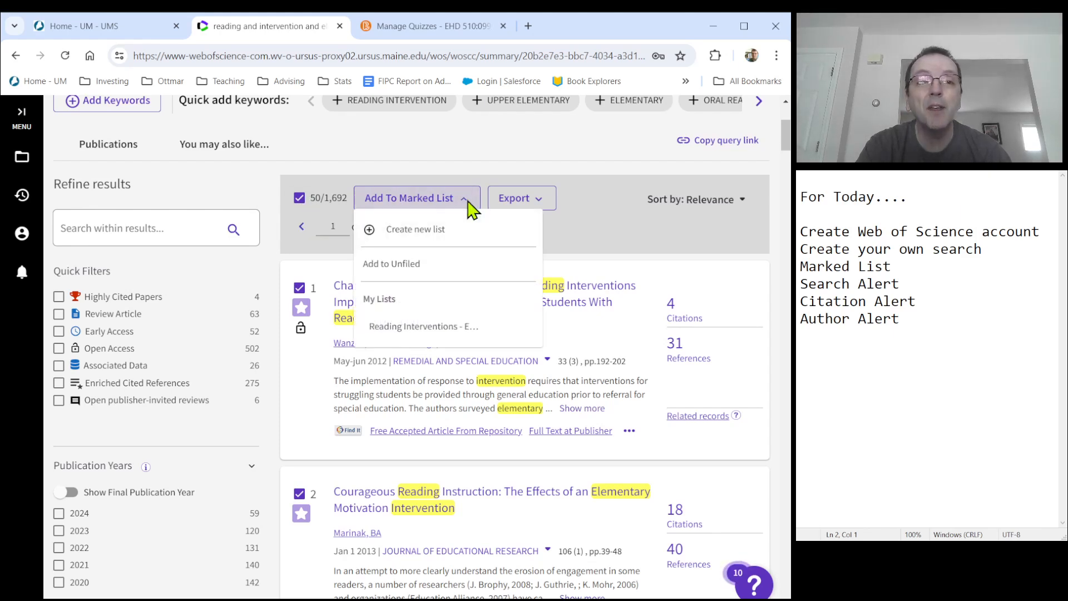
left_click(420, 203)
left_click(421, 208)
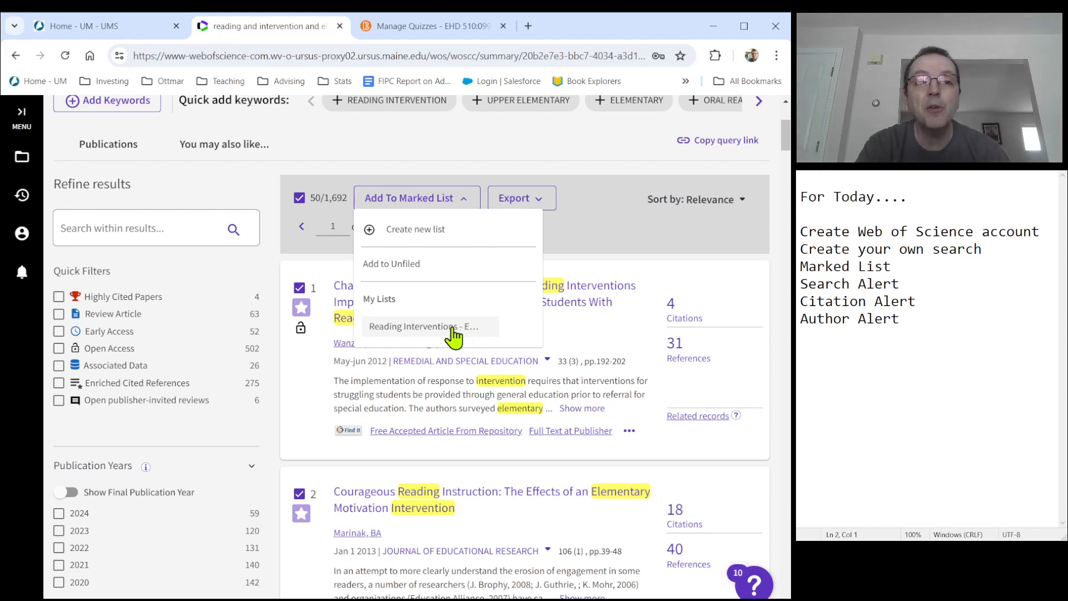
left_click(426, 330)
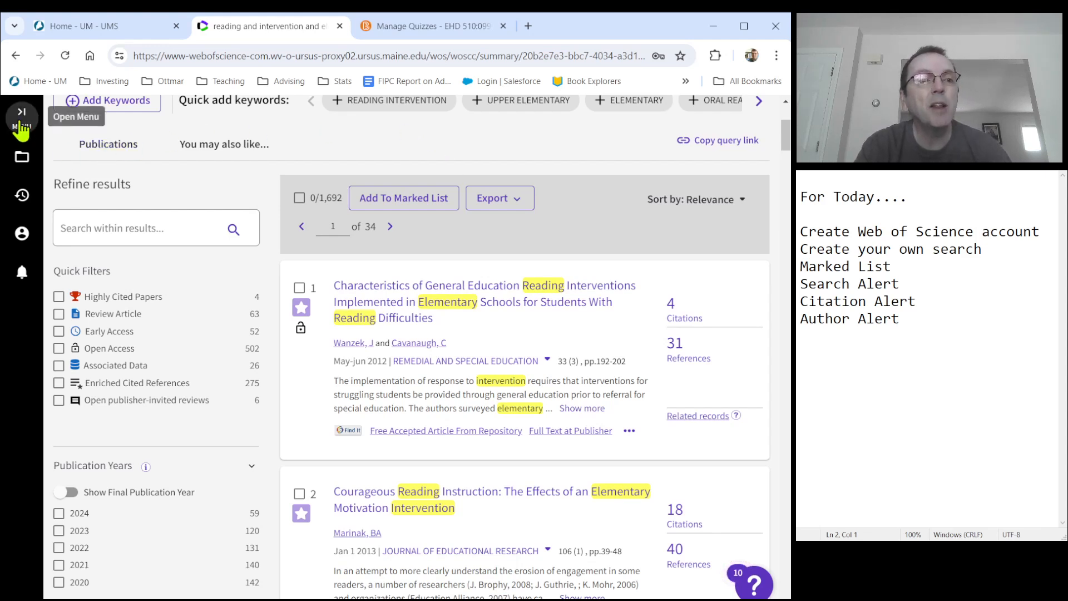
Review the saved marked lists and the unfiled records, and open the "Reading Interventions - Elementary" list.
left_click(22, 159)
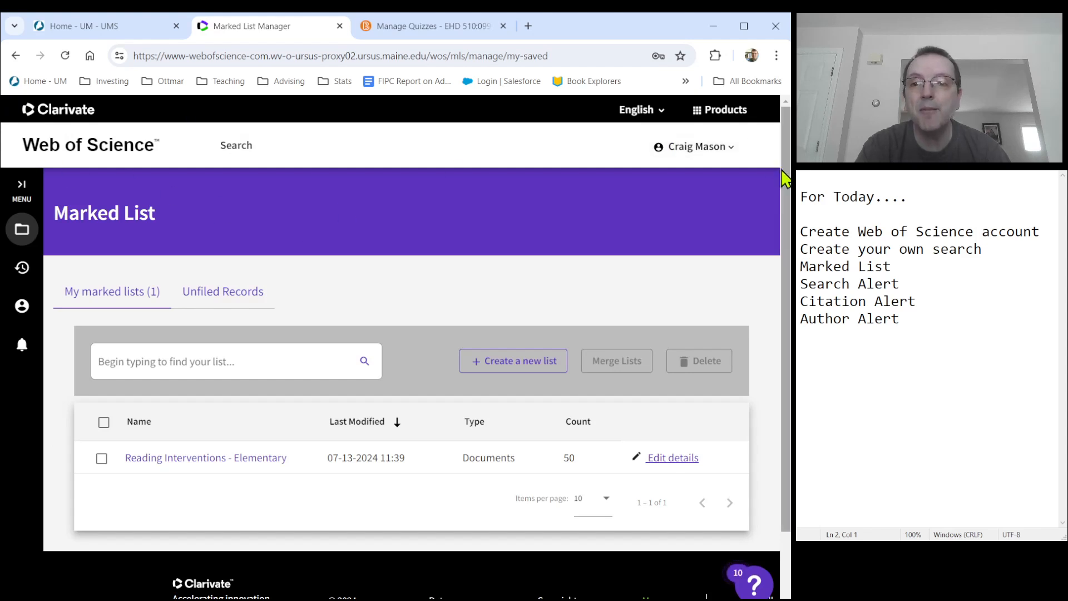
left_click_drag(782, 170, 781, 176)
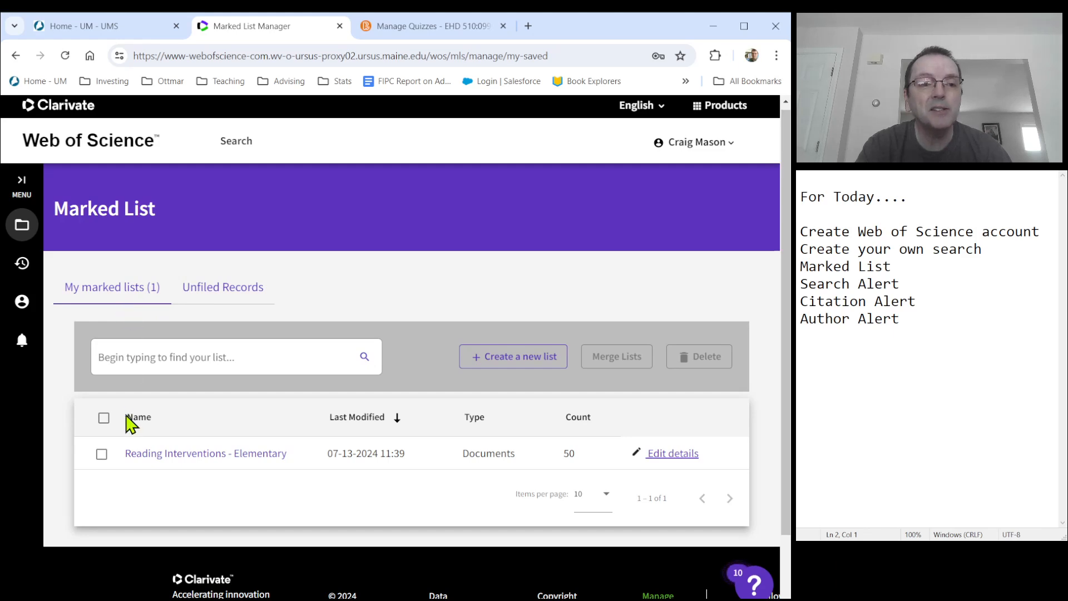
left_click(218, 300)
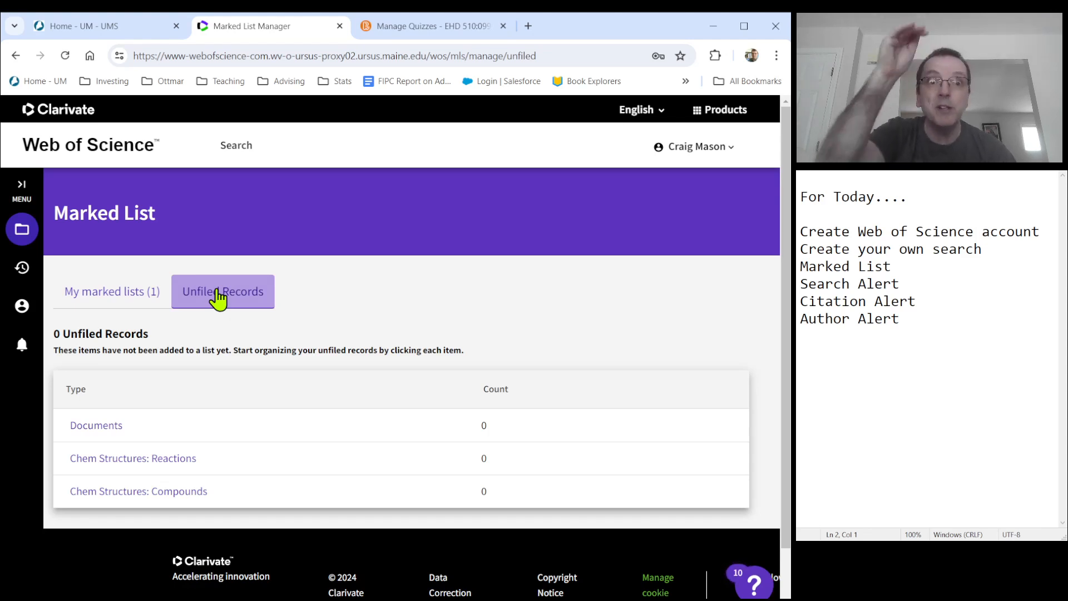
left_click(126, 299)
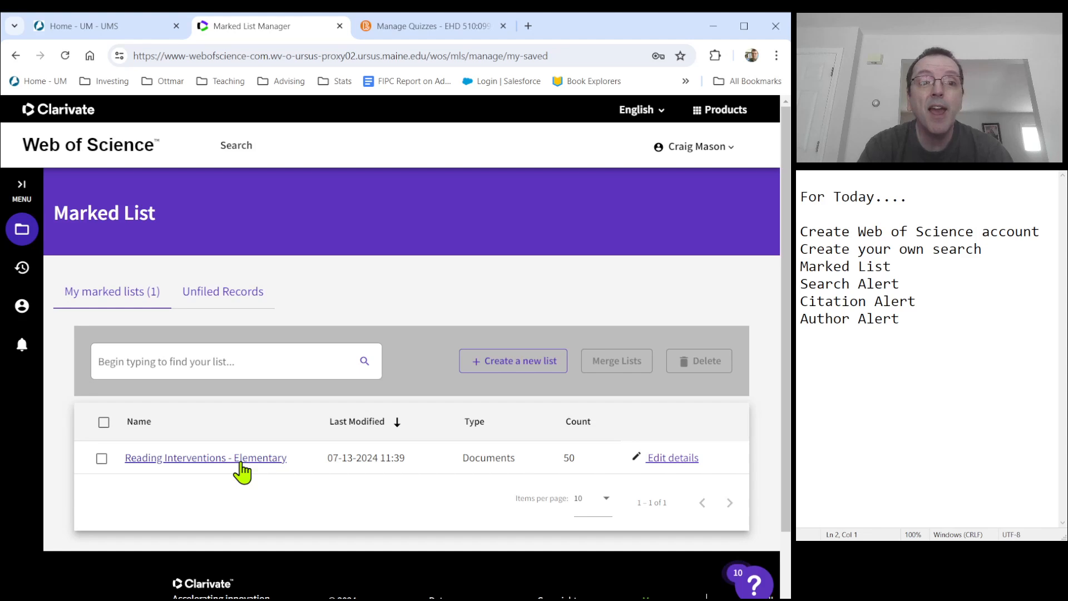
left_click(240, 464)
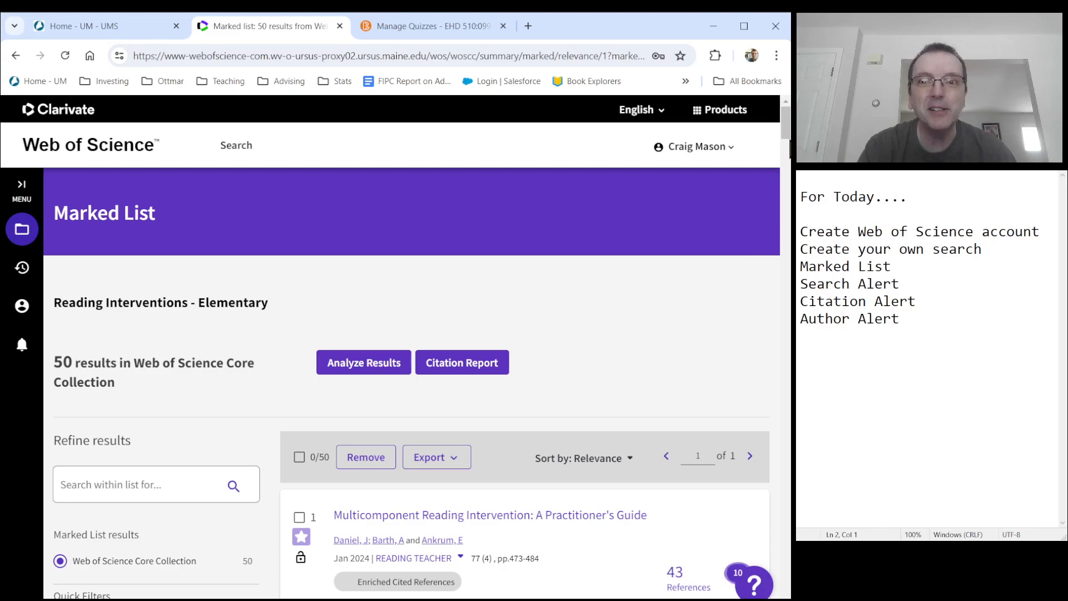
mouse_move(786, 136)
left_mouse_down()
mouse_move(778, 243)
mouse_move(774, 148)
left_mouse_up()
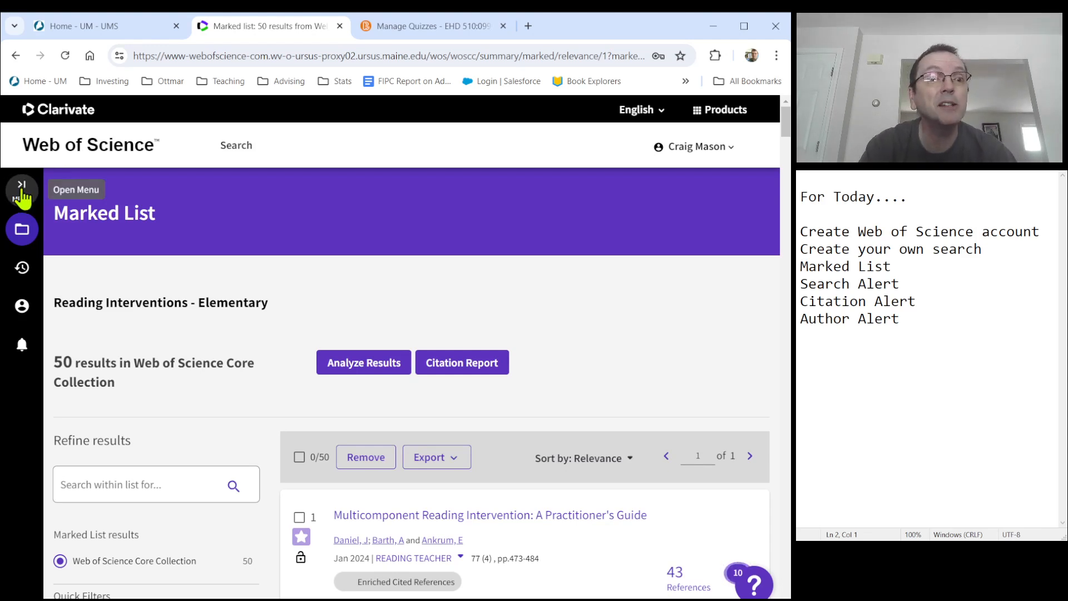
Return to the document search and rerun the all-fields query "reading and intervention and elementary".
left_click(15, 55)
left_click(15, 56)
left_click(15, 56)
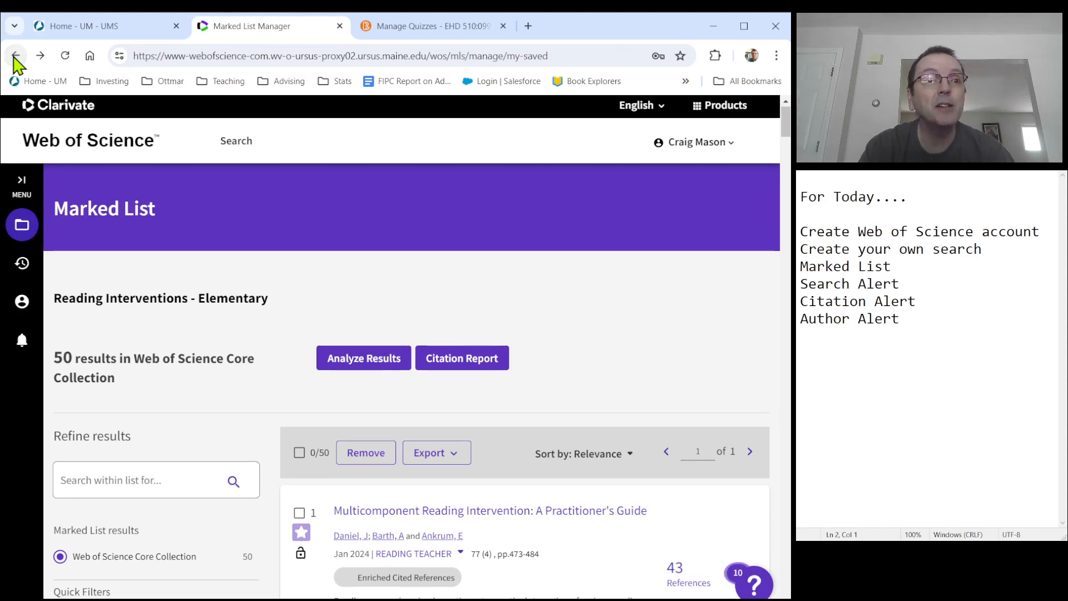
left_click(46, 144)
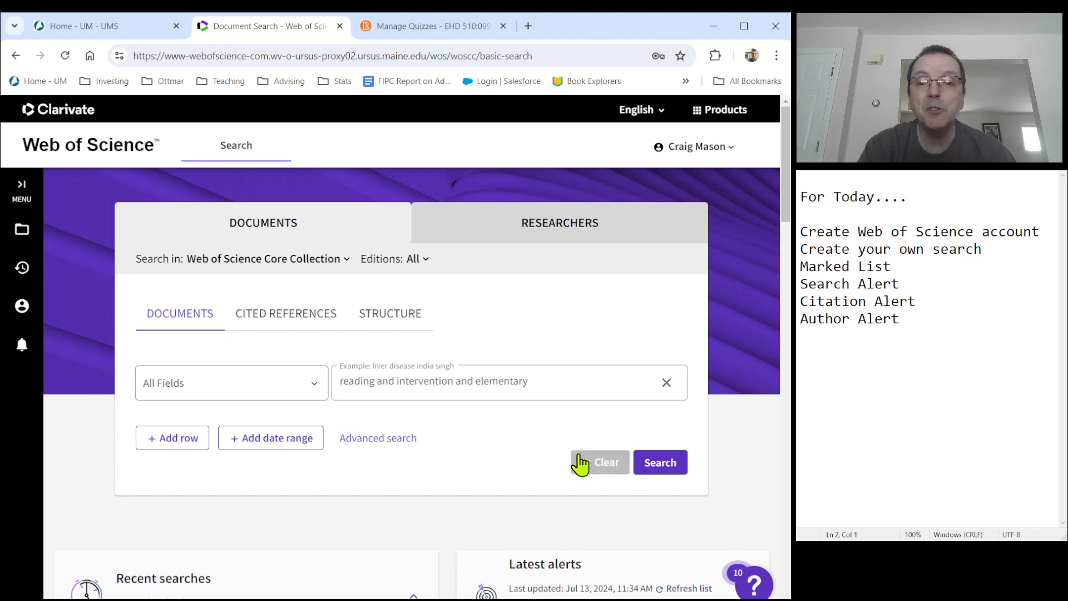
left_click(655, 471)
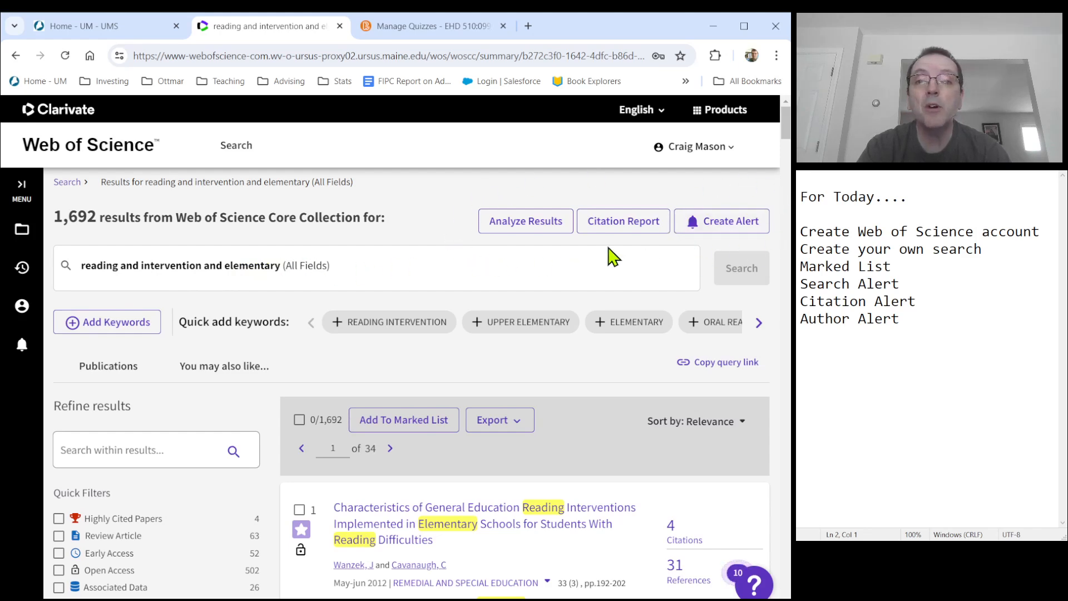
Create a search alert named "Reading Intervention - Elementary" with email alerts enabled, and close the confirmation.
left_click(717, 229)
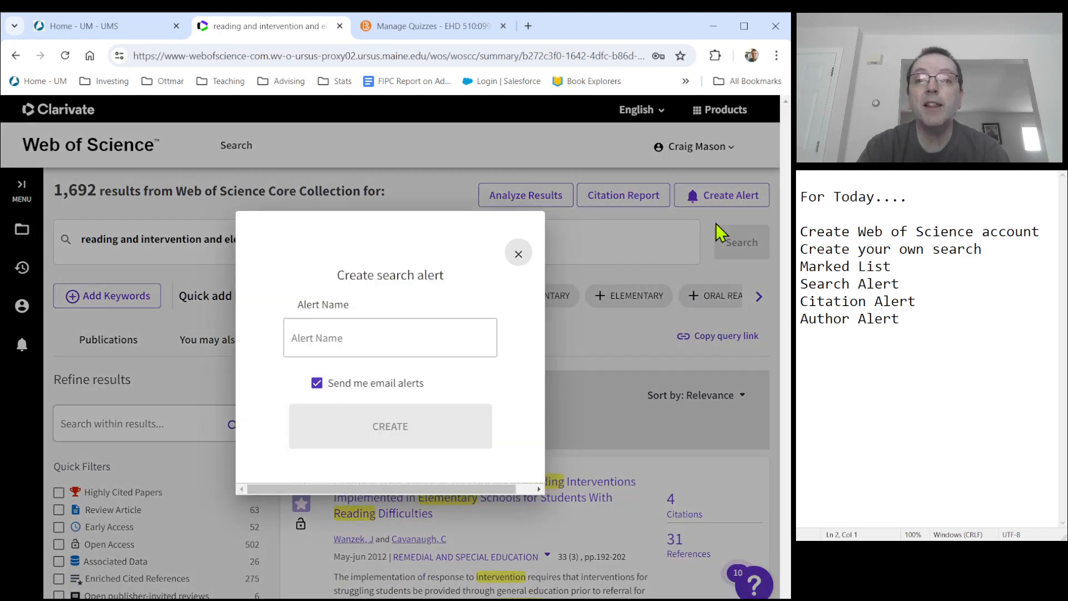
left_click(357, 338)
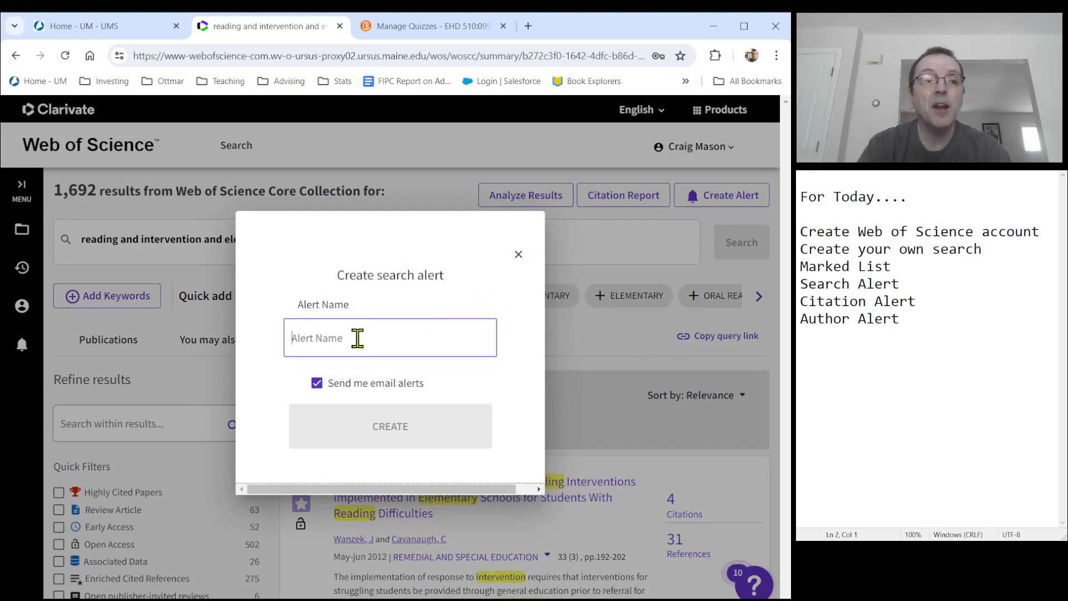
type("Readi")
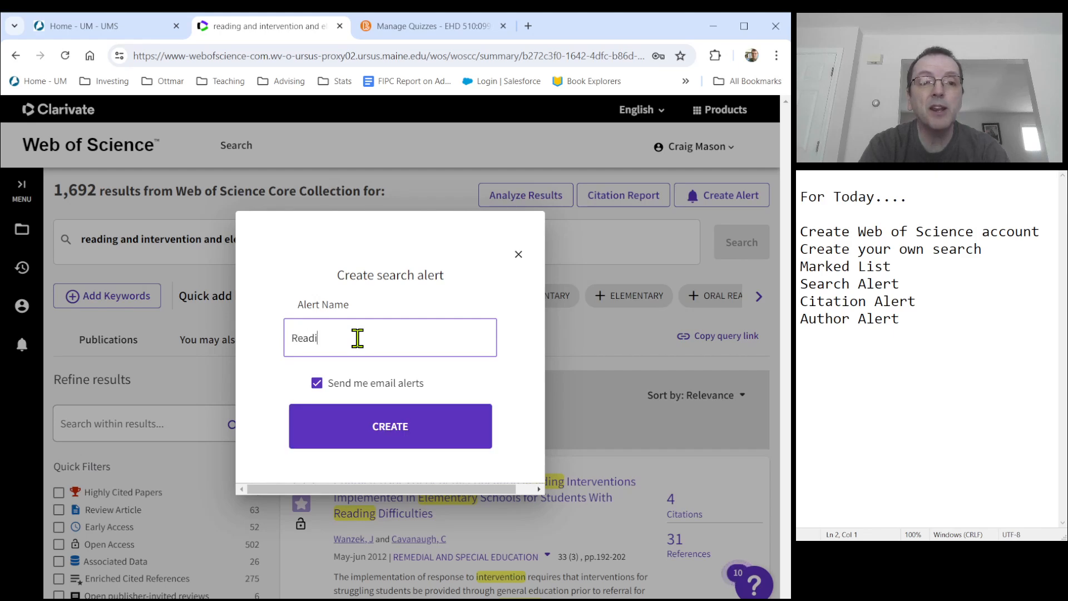
type("ng Intervention - Emlementary")
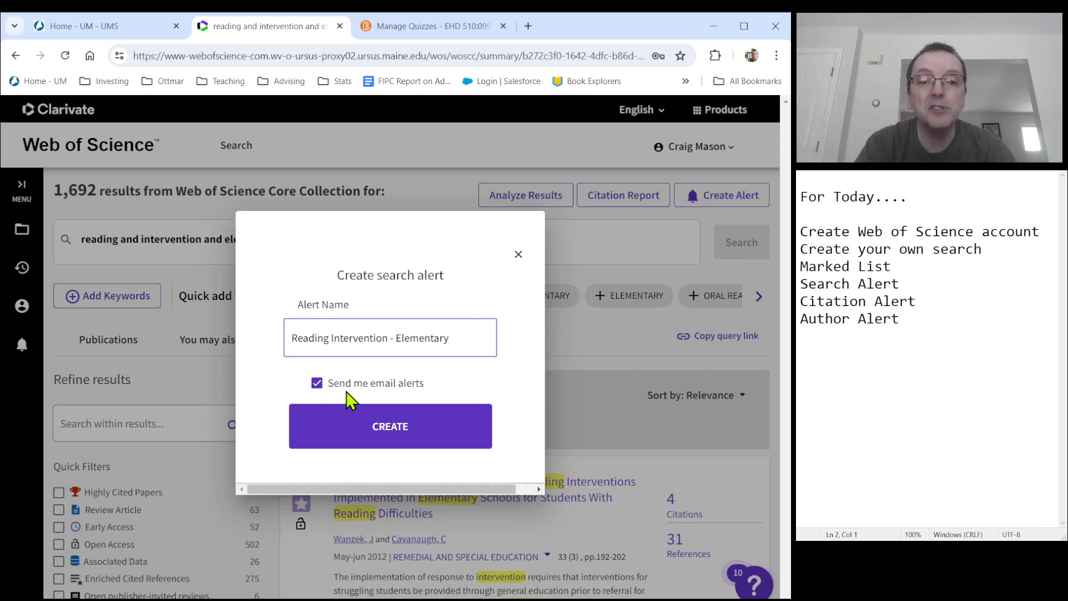
left_click(377, 426)
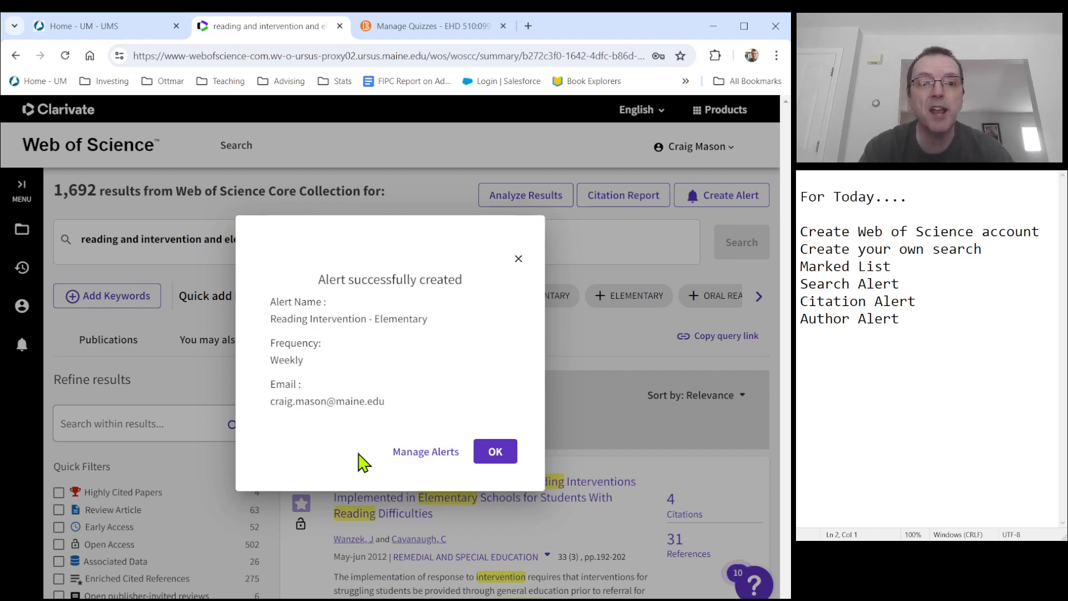
left_click(517, 259)
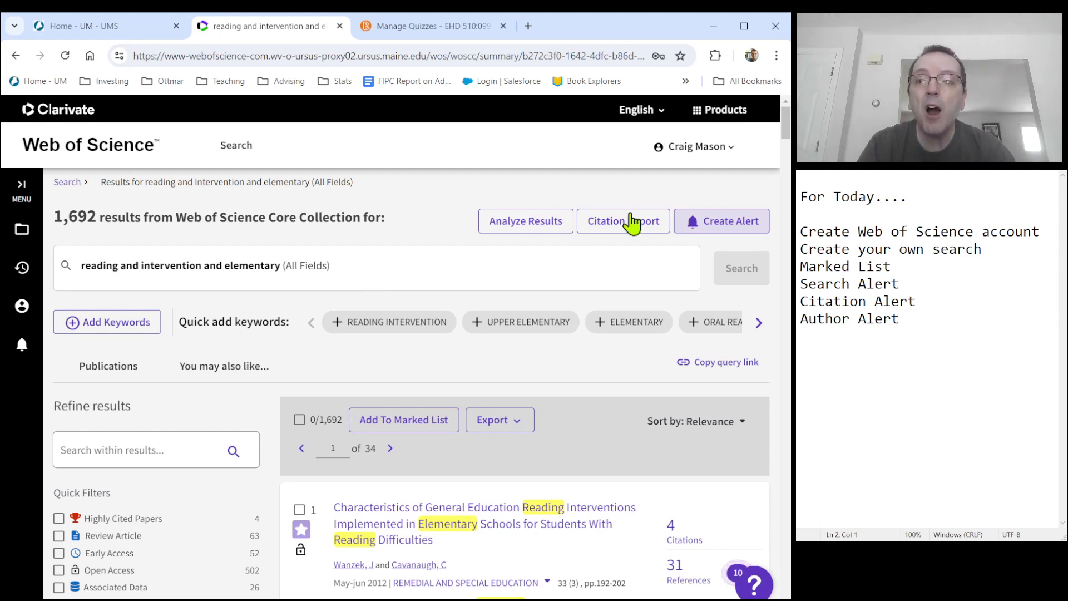
Open the first record, "Characteristics of General Education Reading Interventions...", and create a citation alert for it.
left_click_drag(786, 136, 785, 152)
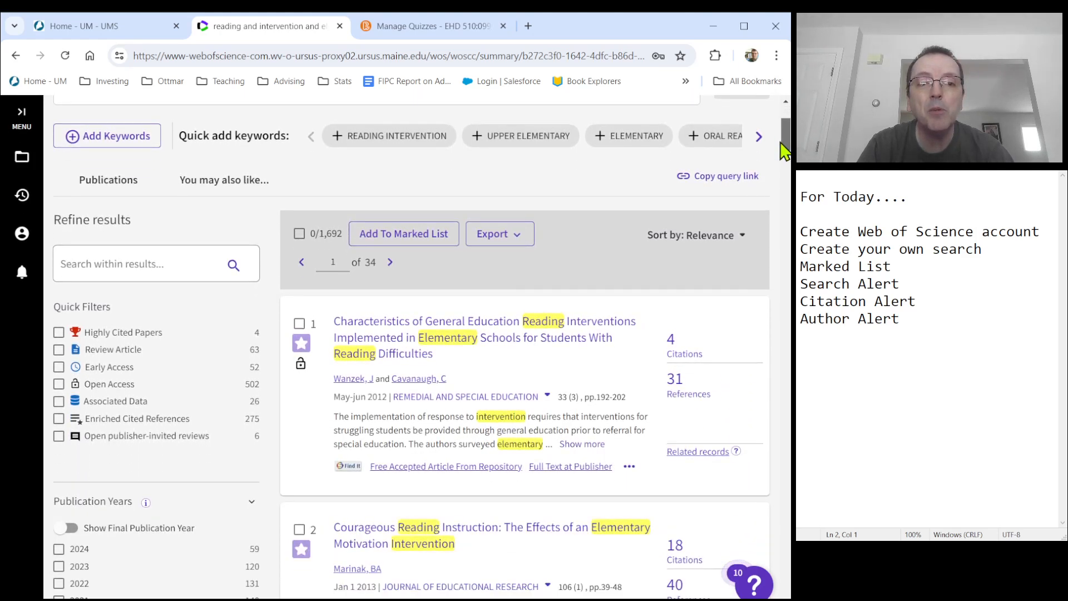
left_click(549, 349)
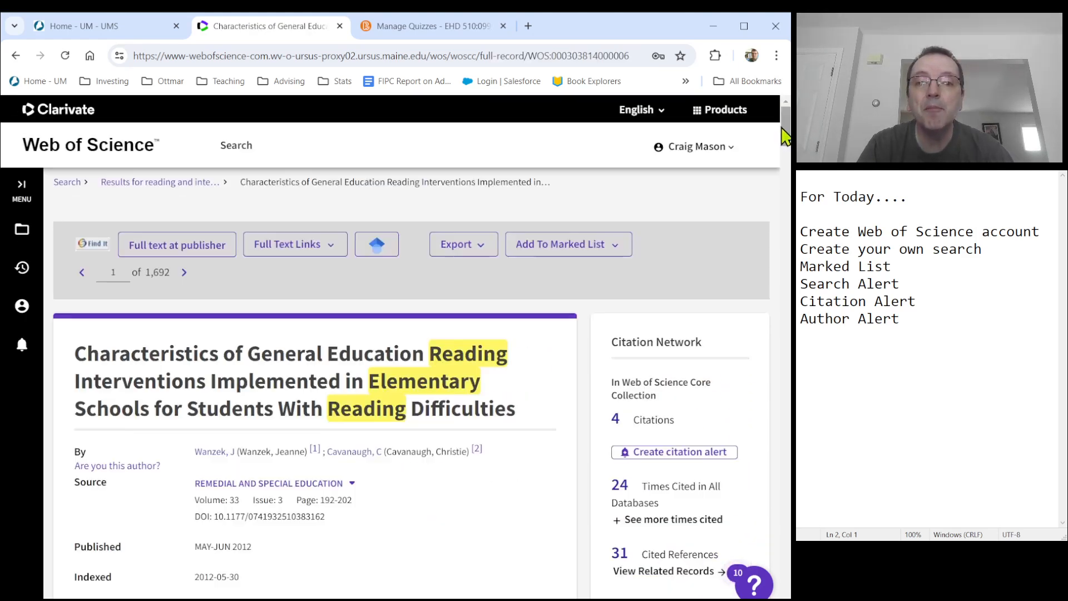
left_click_drag(783, 136, 784, 143)
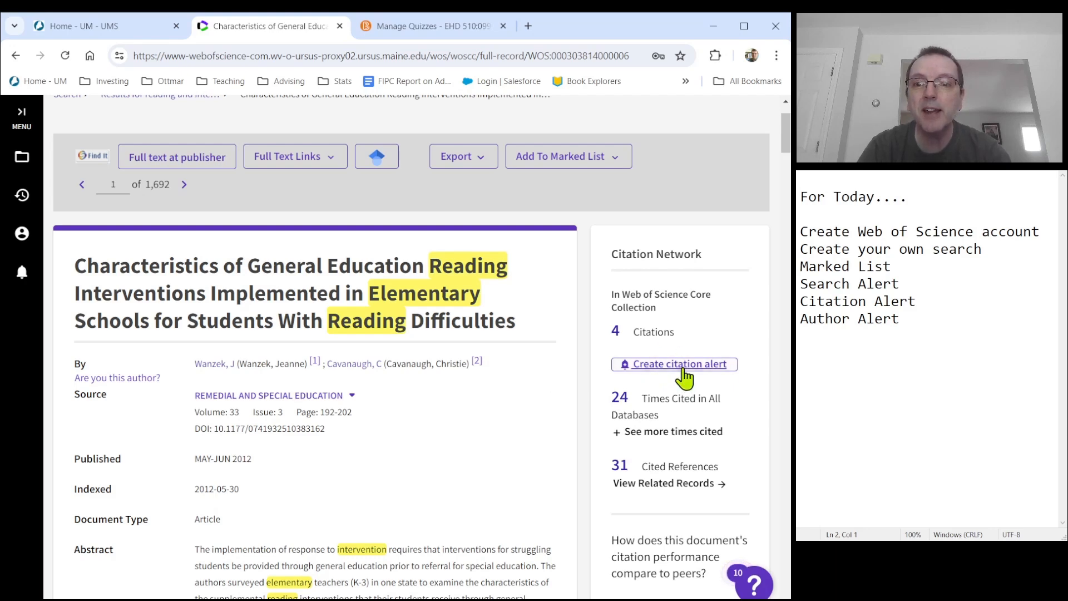
left_click(682, 367)
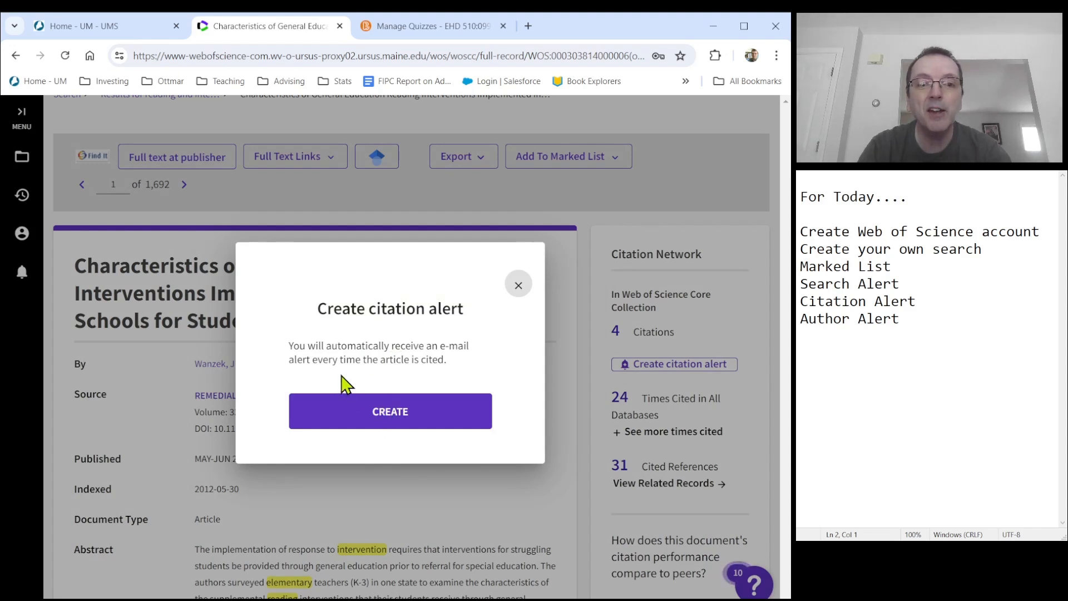
left_click(390, 423)
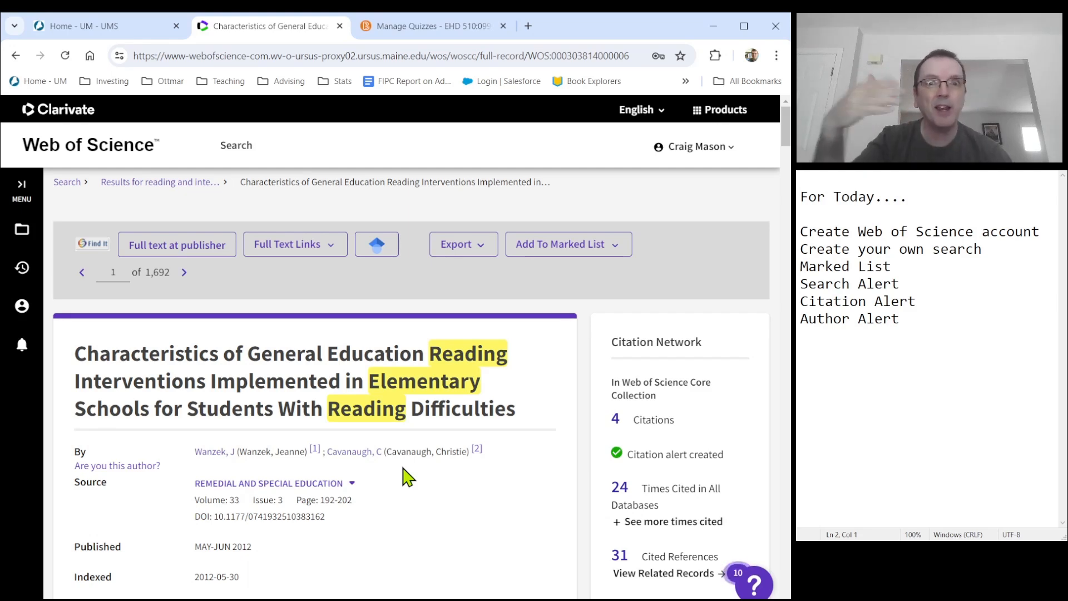
Open the profile of the article's first author and create both an Author Publication Alert and an Author Citation Alert.
left_click_drag(784, 136, 783, 151)
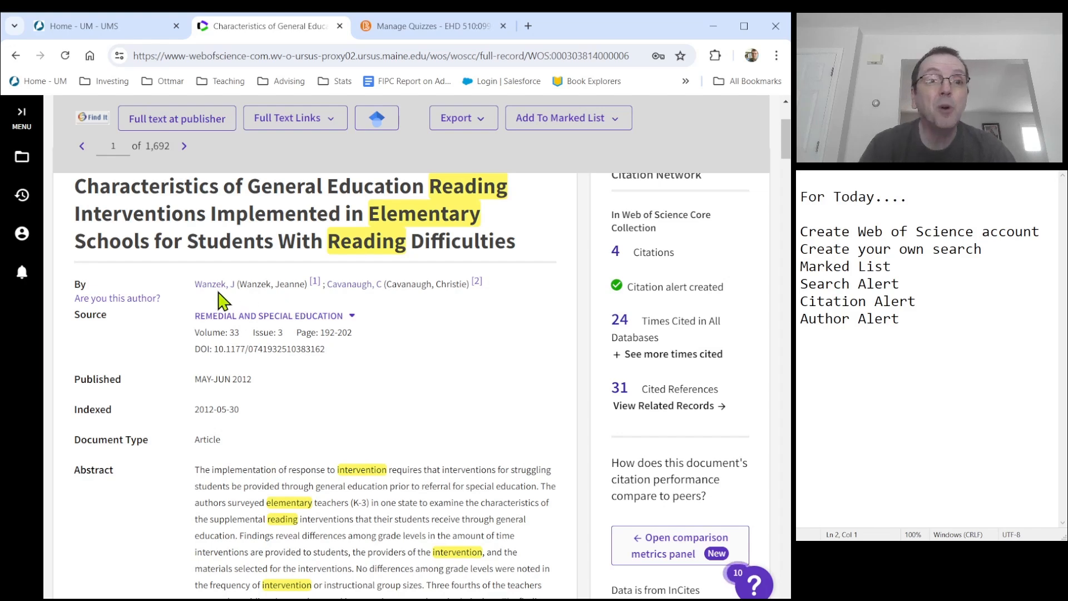
left_click(215, 285)
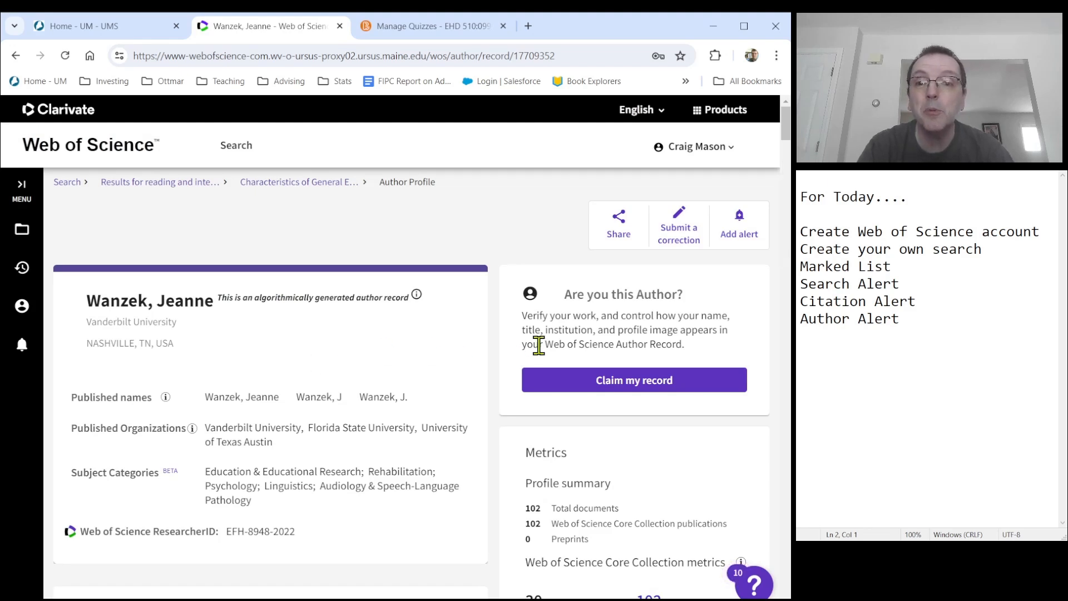
left_click(740, 234)
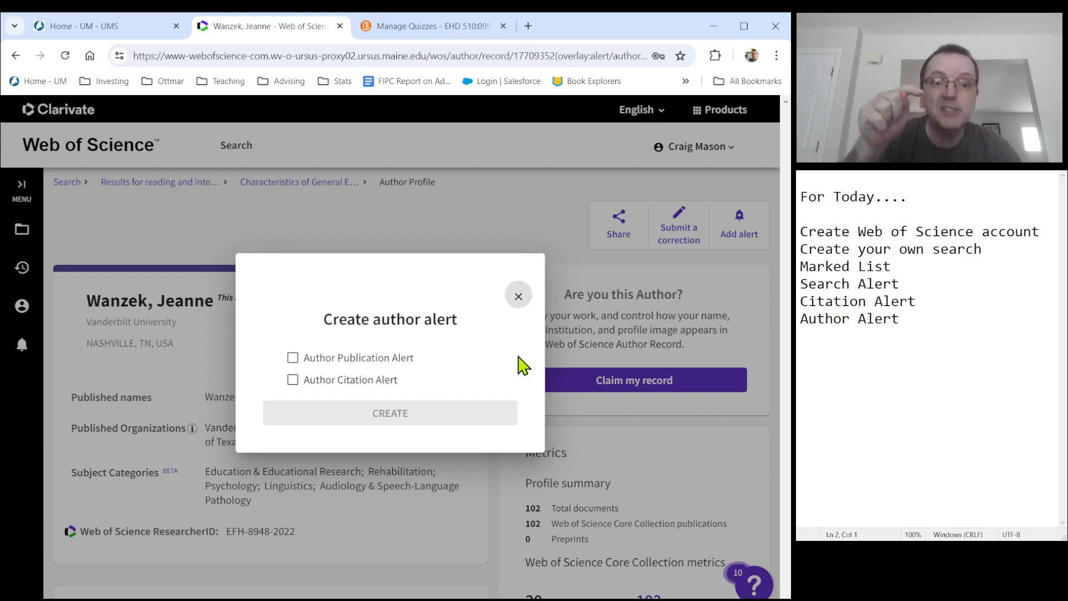
left_click(292, 358)
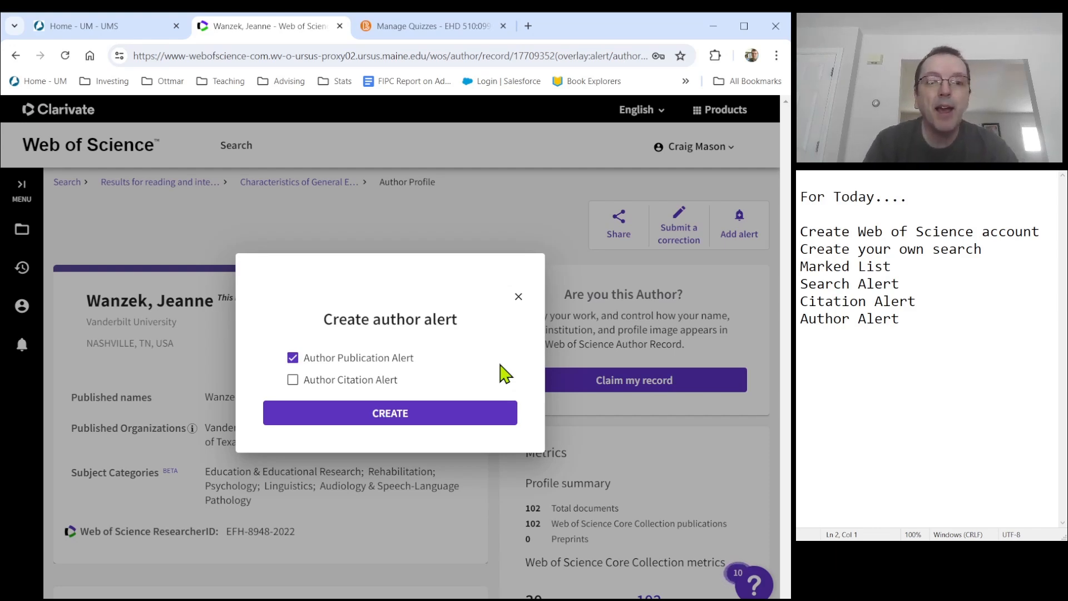
left_click(292, 382)
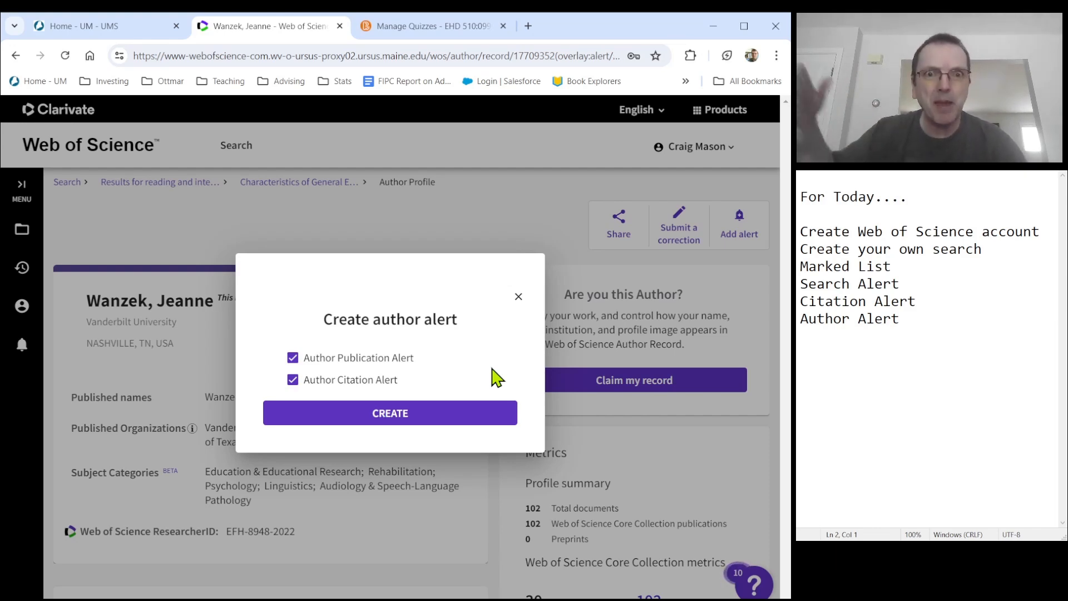
left_click(392, 426)
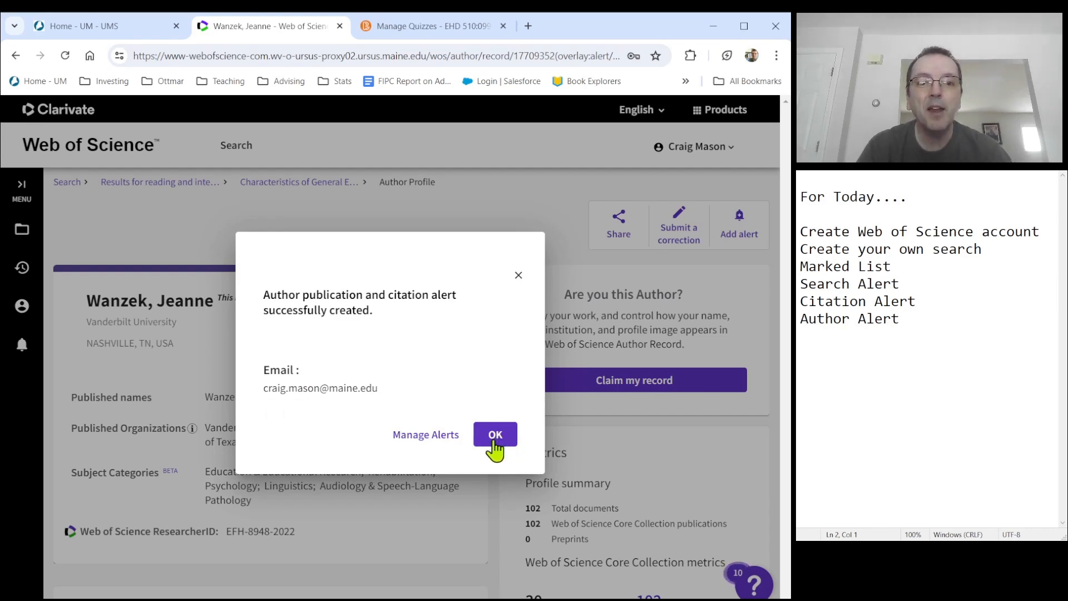
View the author alerts management page, return to the author's profile and dismiss the alert dialog.
left_click(442, 442)
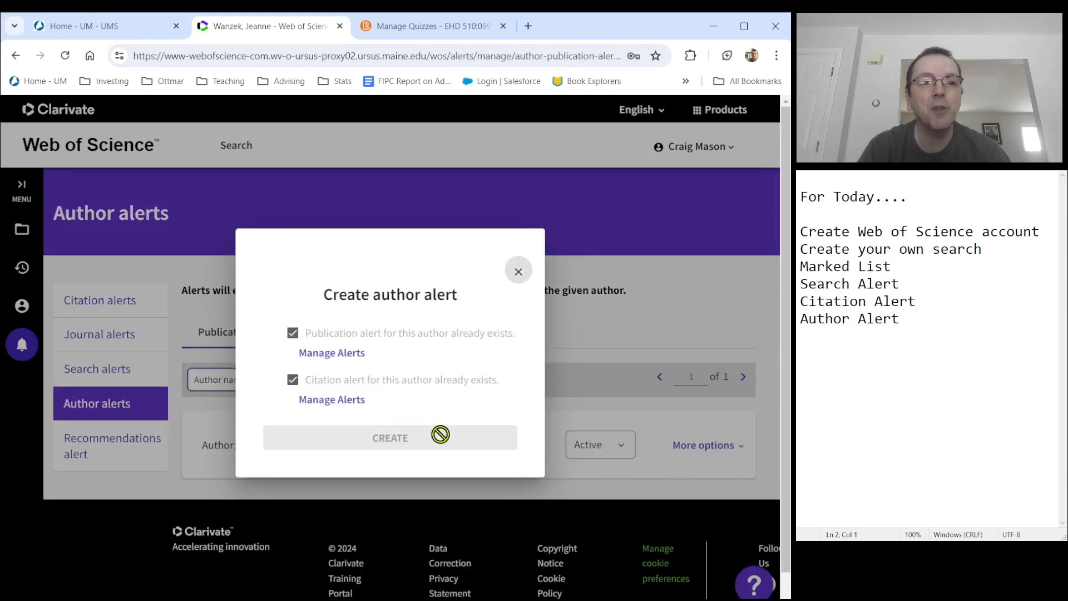
left_click(519, 272)
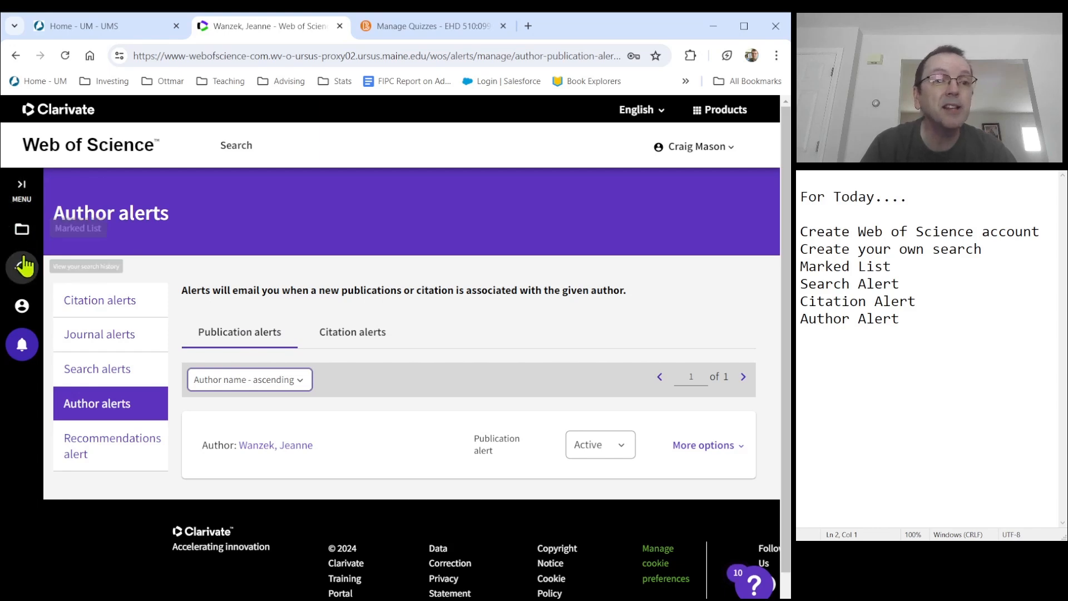
left_click(15, 56)
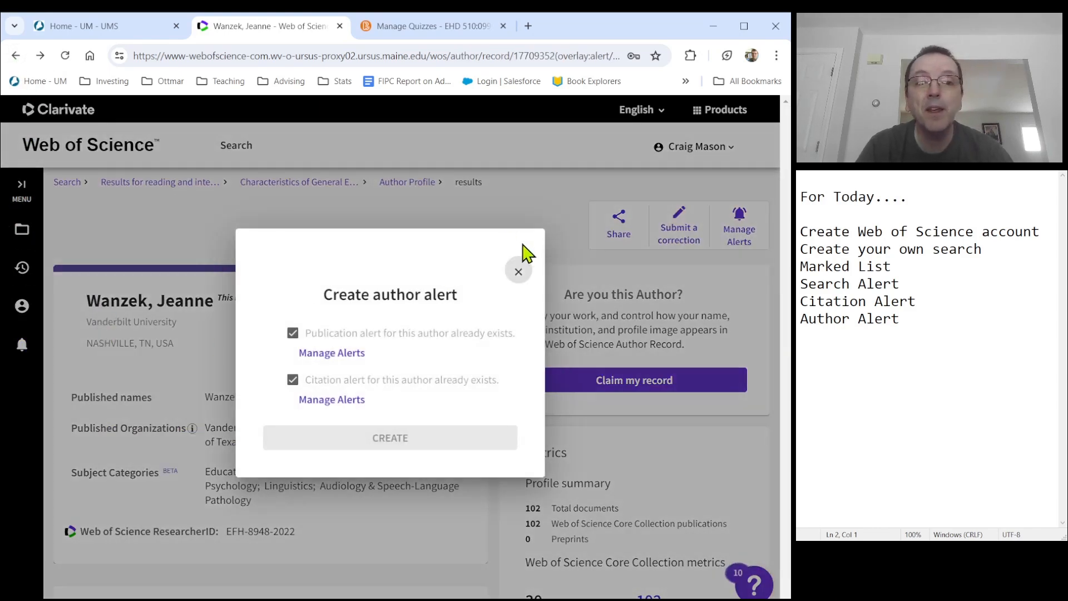
left_click(518, 271)
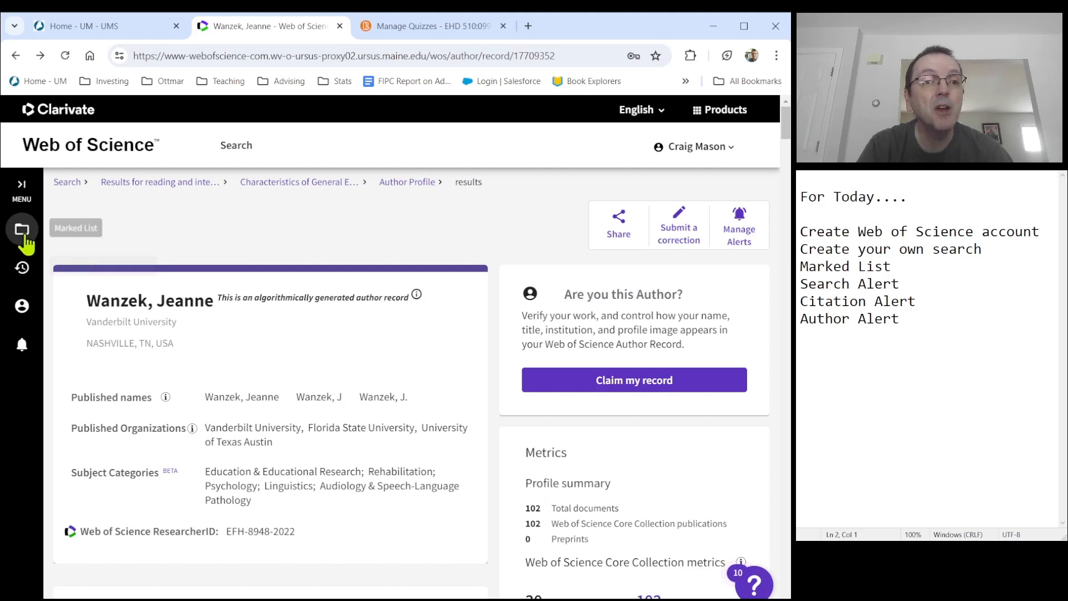
Review the saved search alerts and citation alerts, checking the citation alert's status choices and expanding its details.
left_click(23, 351)
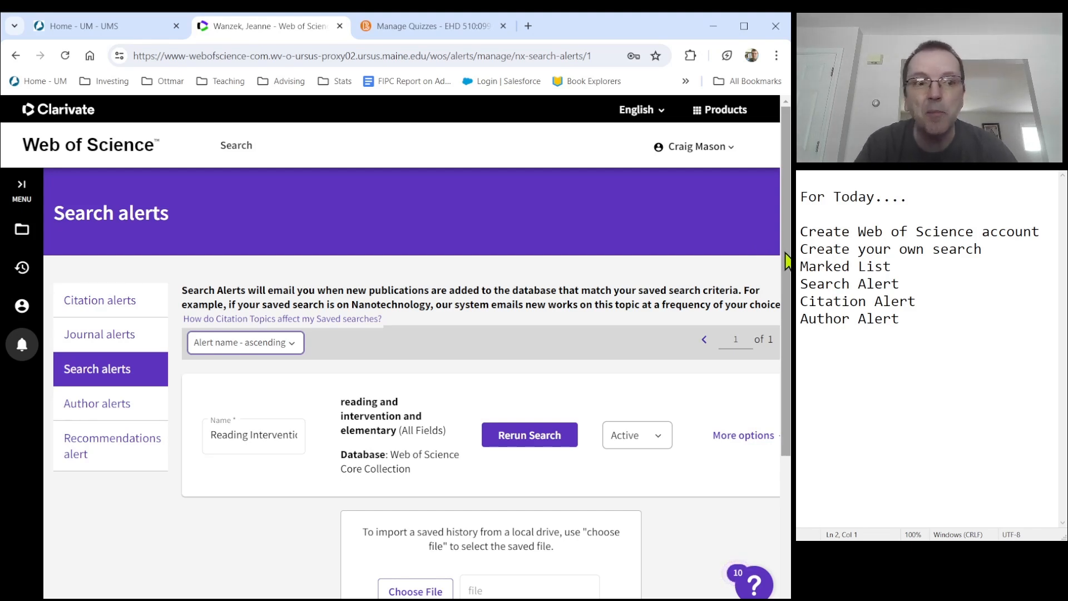
left_click(112, 313)
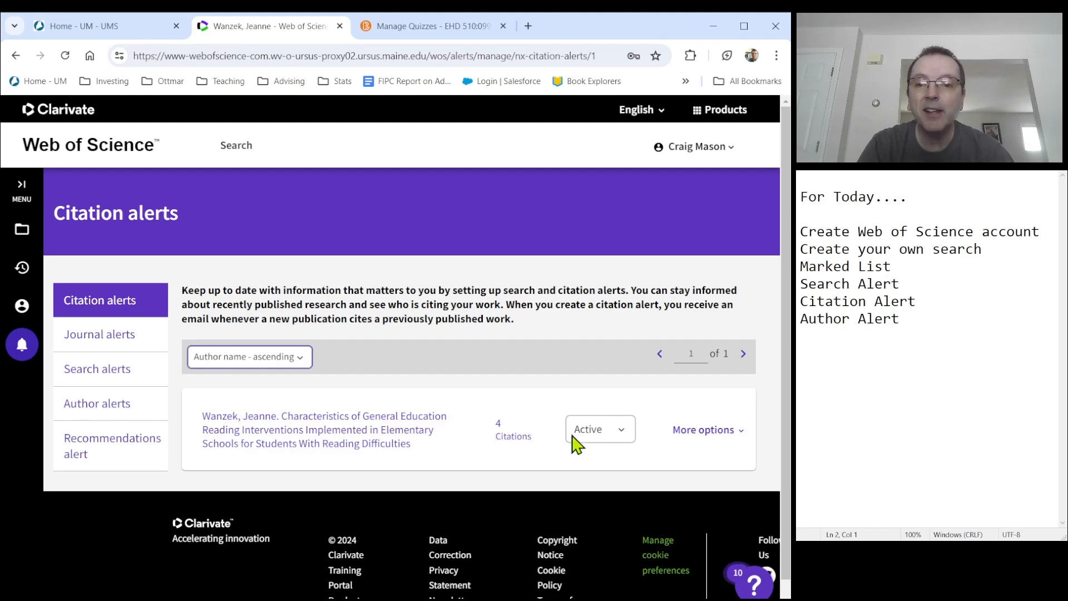
left_click(617, 442)
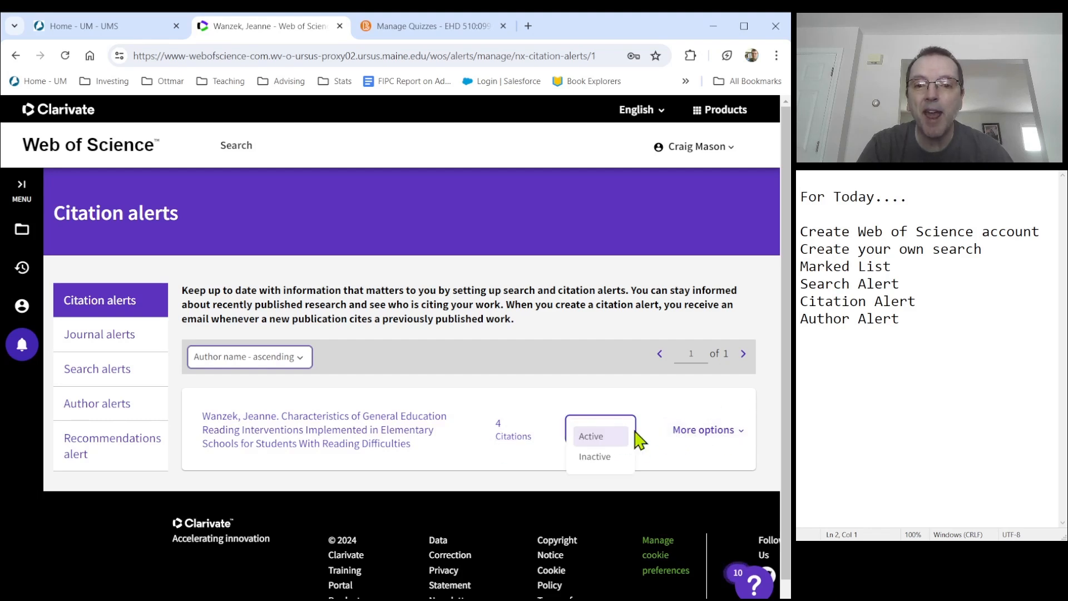
left_click(650, 438)
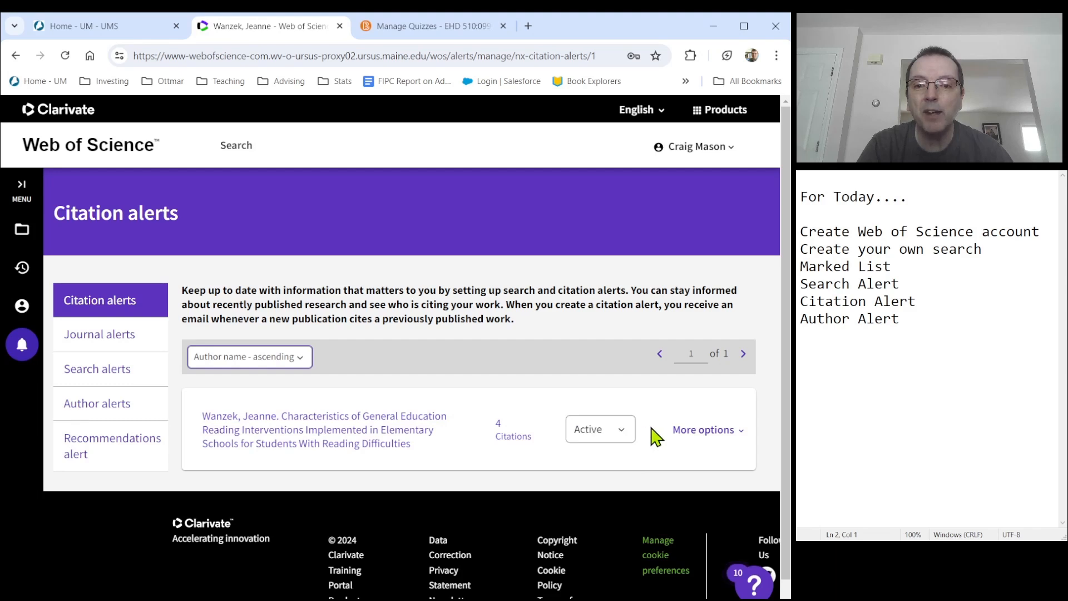
left_click(695, 431)
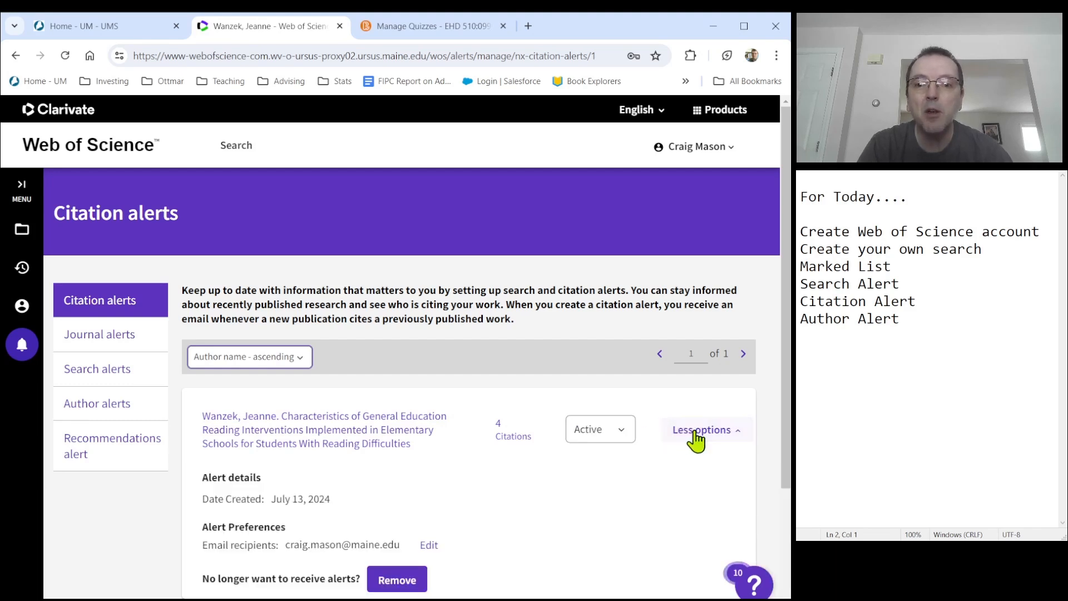
Review the saved search alert's expanded details, including its description, email recipients and frequency choices, and collapse them again.
left_click_drag(787, 334, 787, 407)
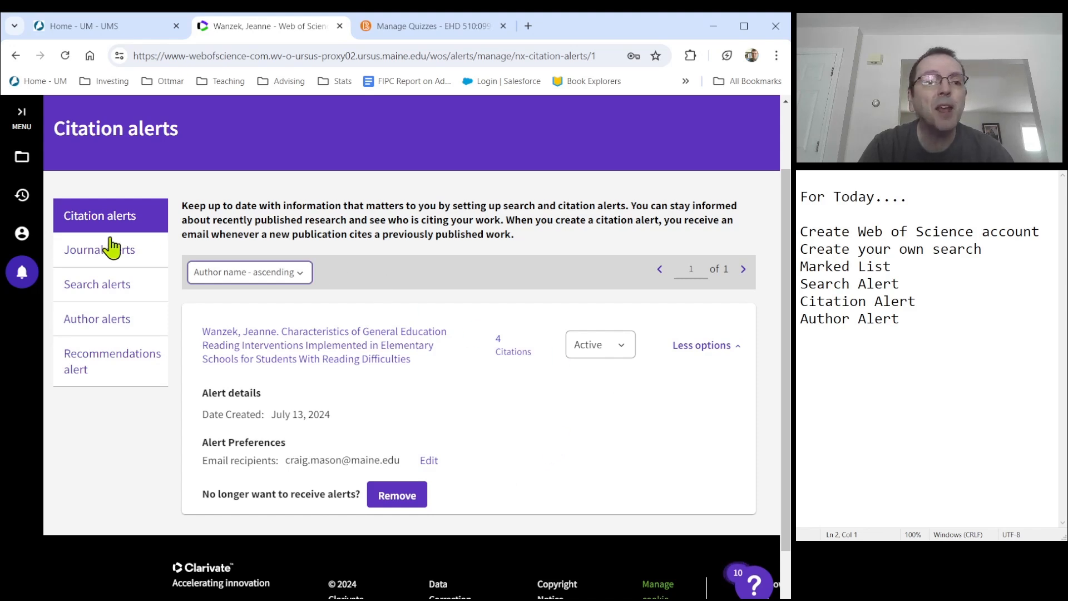
left_click(107, 291)
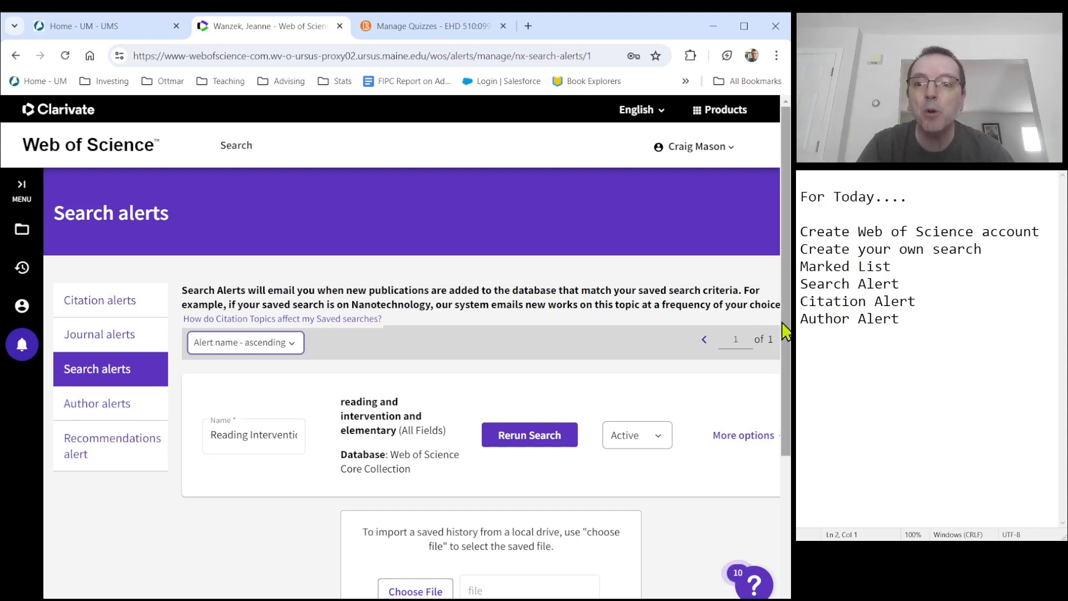
left_click_drag(782, 324, 776, 395)
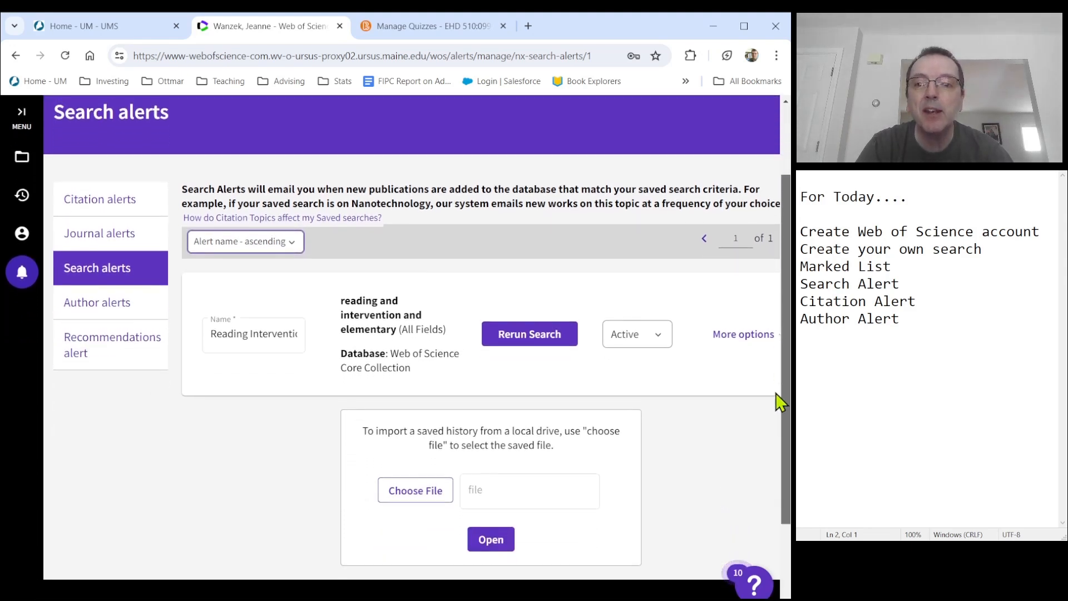
left_click(752, 339)
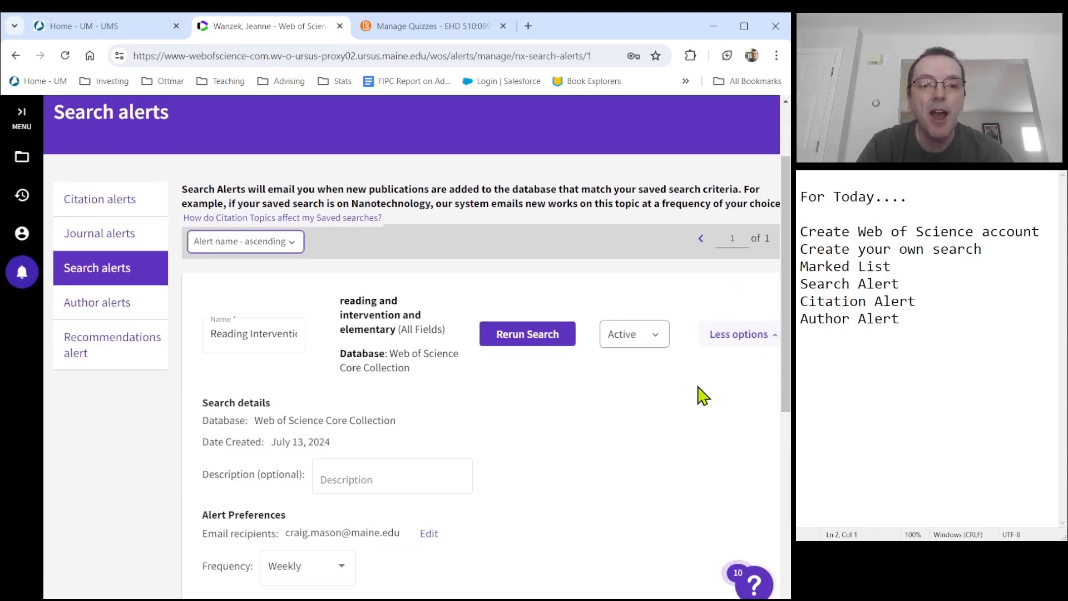
left_click_drag(786, 351, 783, 396)
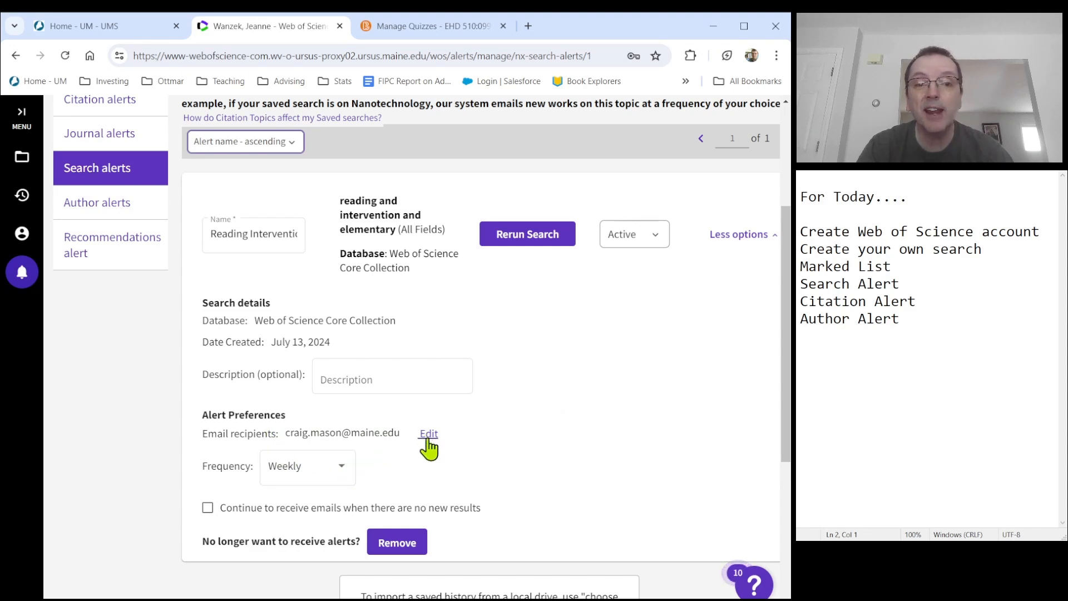
left_click(344, 472)
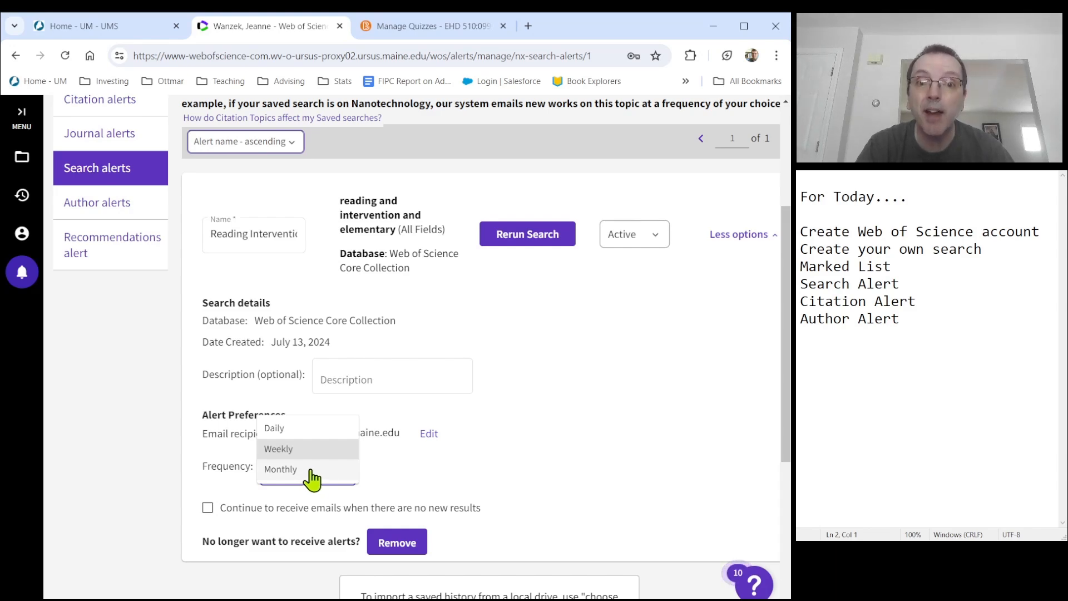
left_click(567, 480)
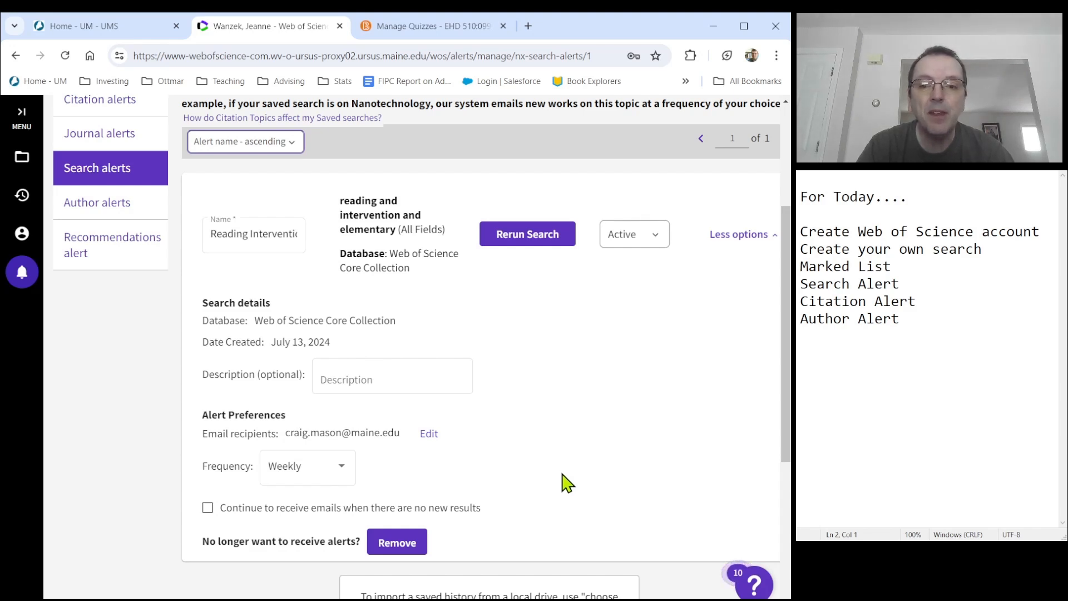
left_click_drag(782, 258, 780, 217)
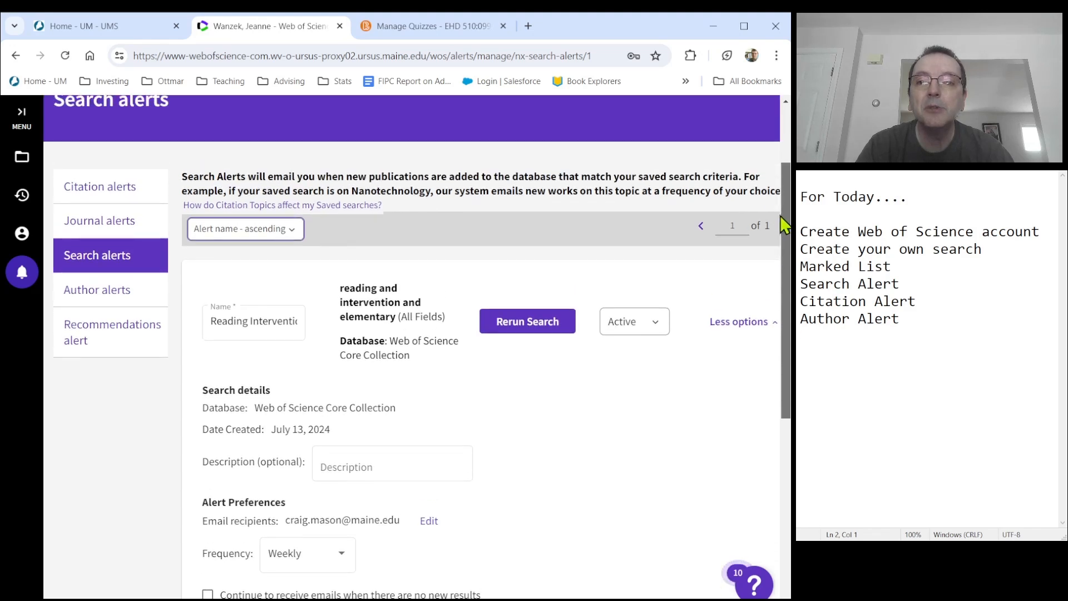
left_click(740, 328)
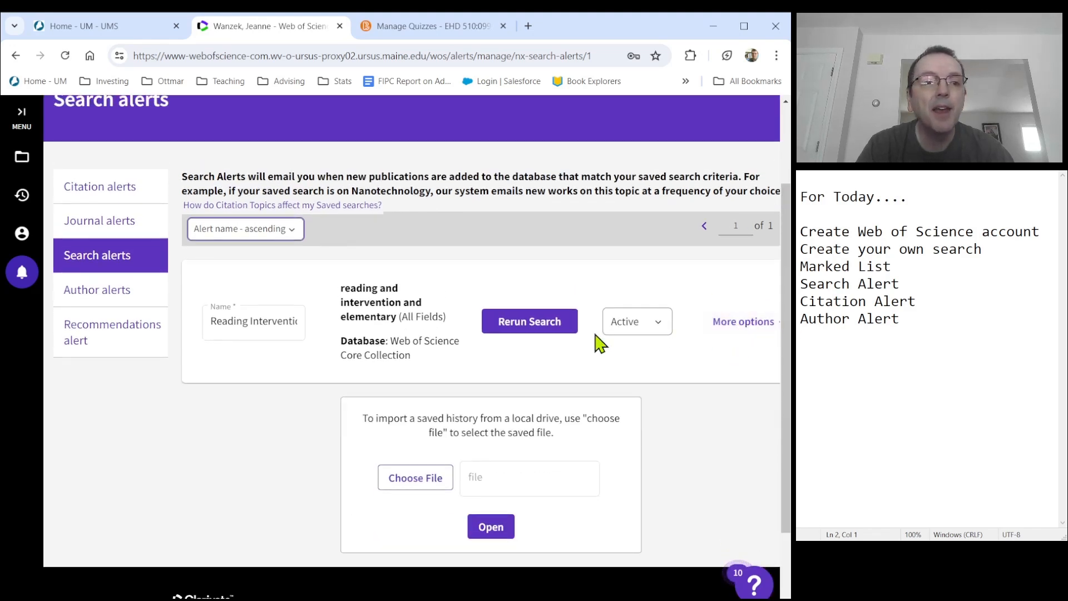
Review the author alerts, covering both publication and citation alerts, and check the status choices of the author citation alert.
left_click(104, 300)
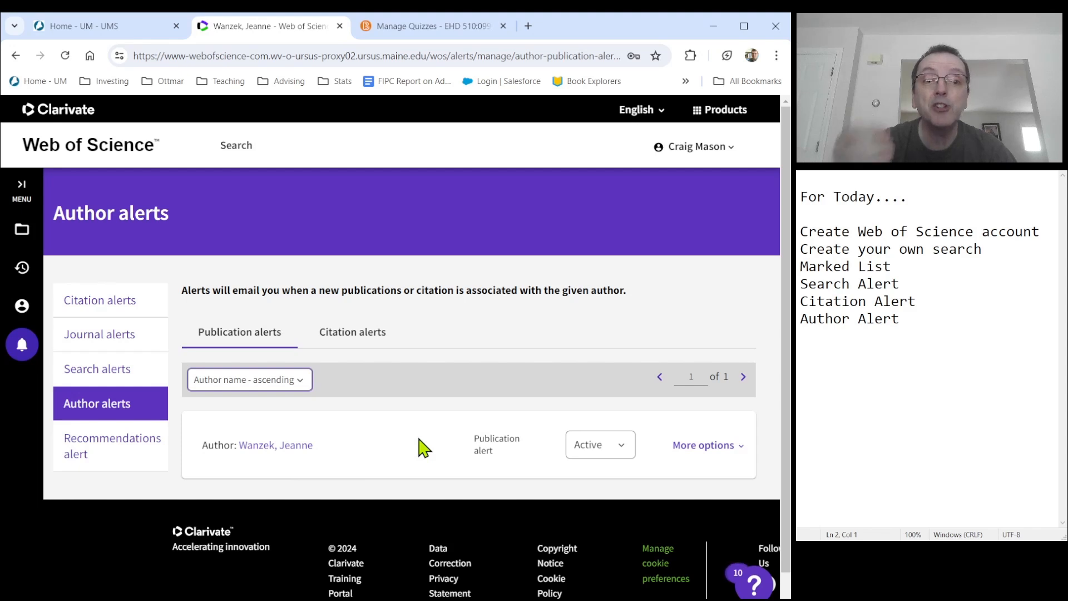
left_click(371, 337)
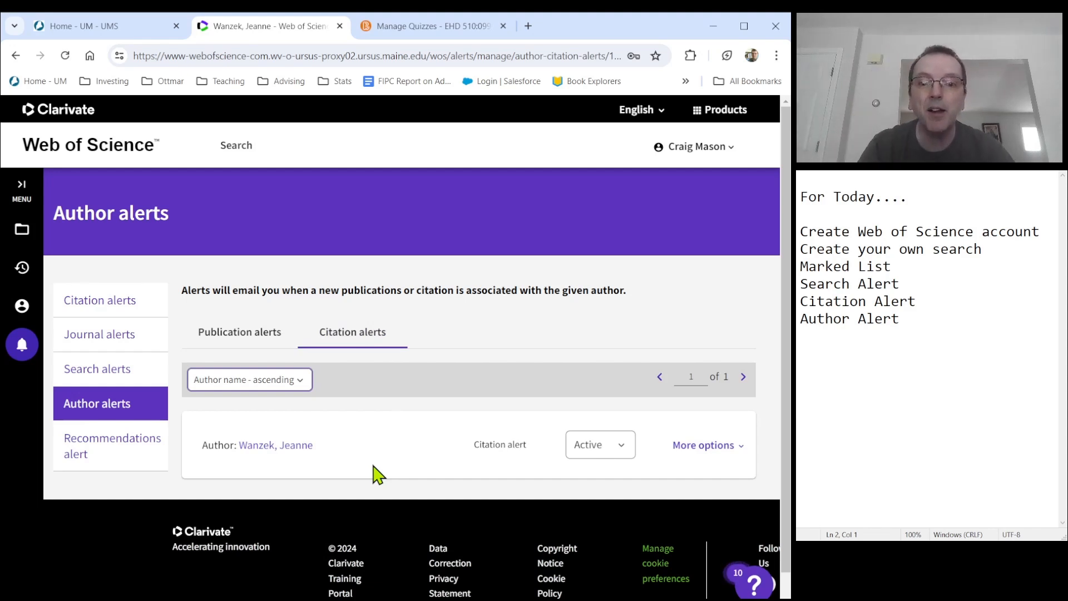
left_click(630, 452)
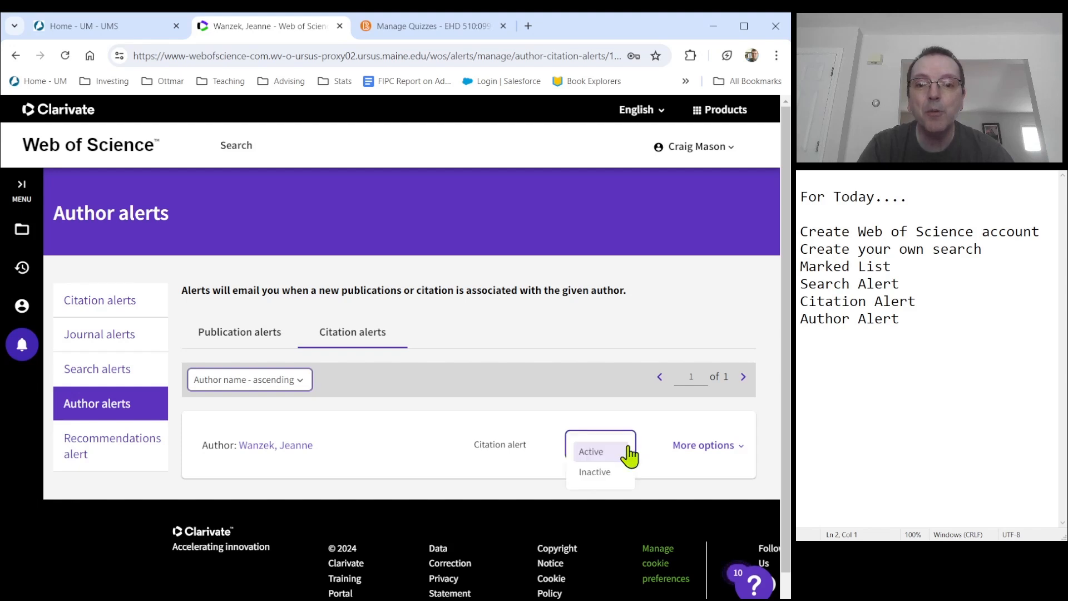
left_click(452, 428)
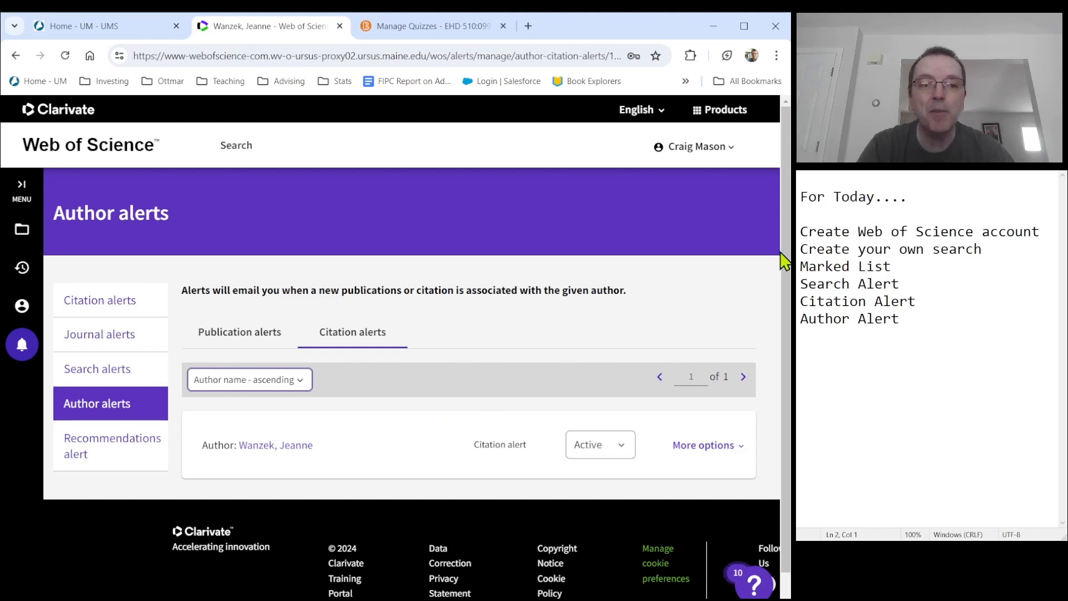
Delete the author citation alert from its expanded options and return to the author publication alerts.
left_click(707, 442)
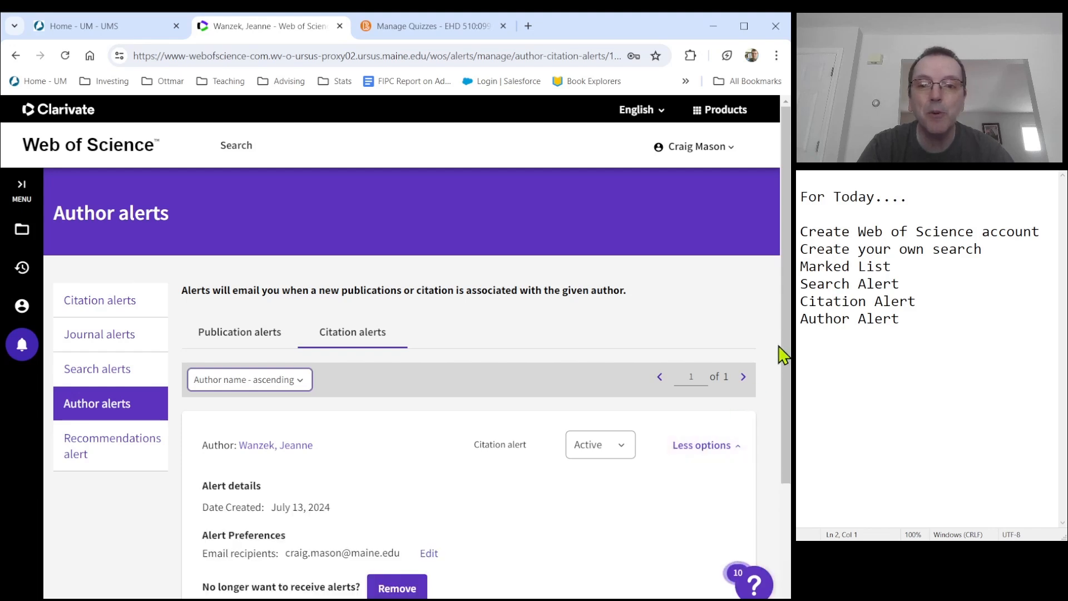
scroll(636, 450, "down", 2)
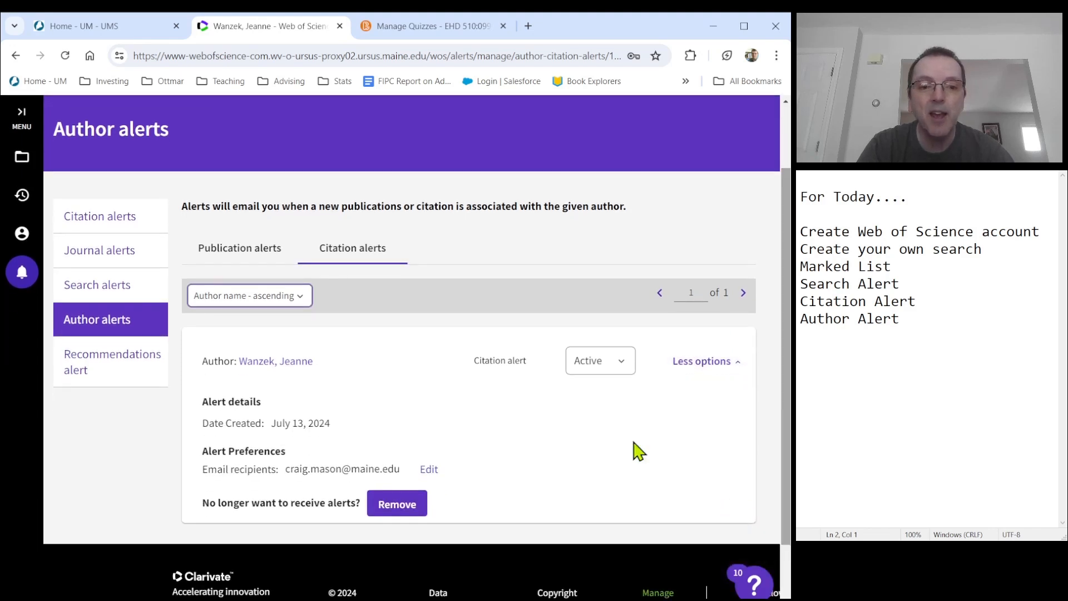
left_click(400, 504)
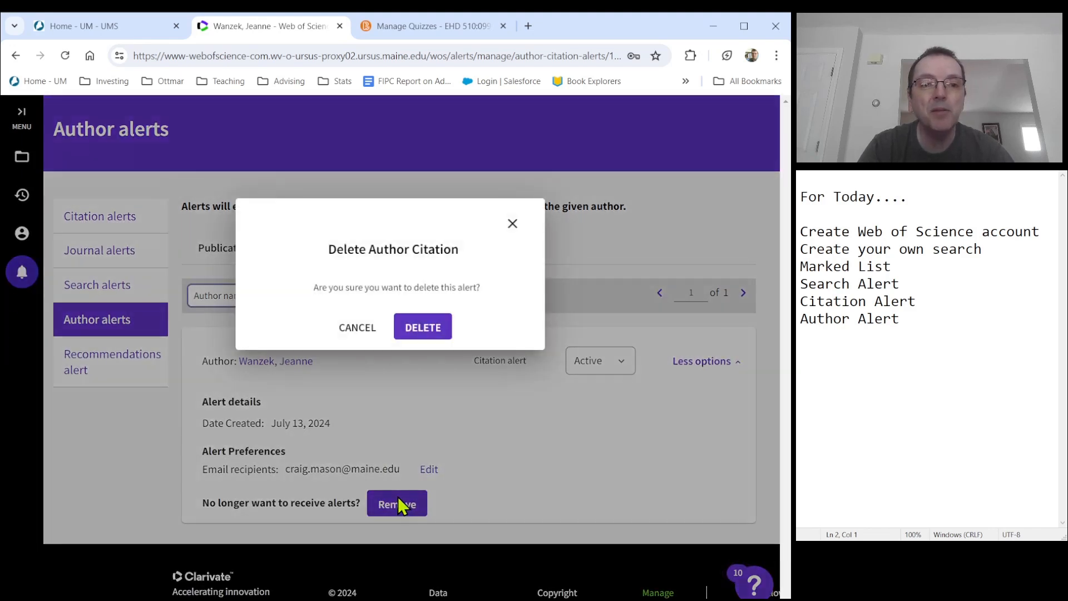
left_click(413, 328)
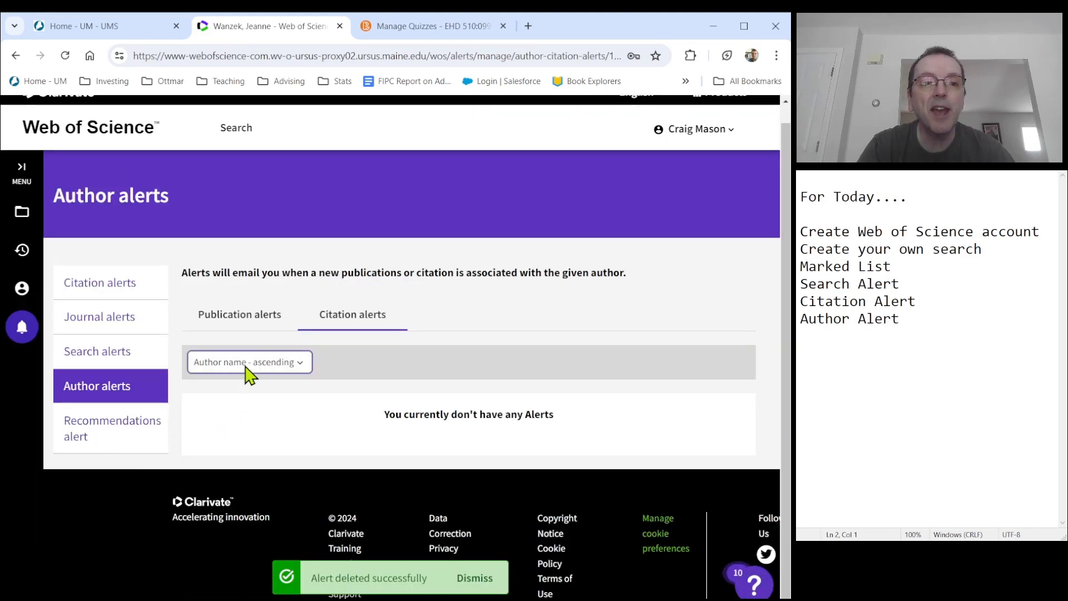
left_click(237, 322)
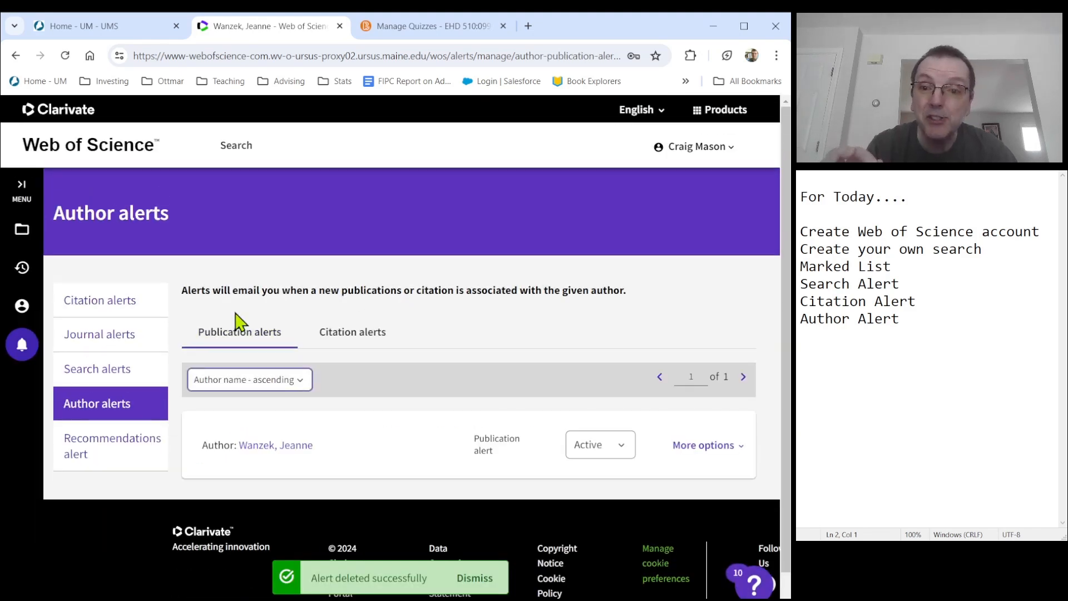